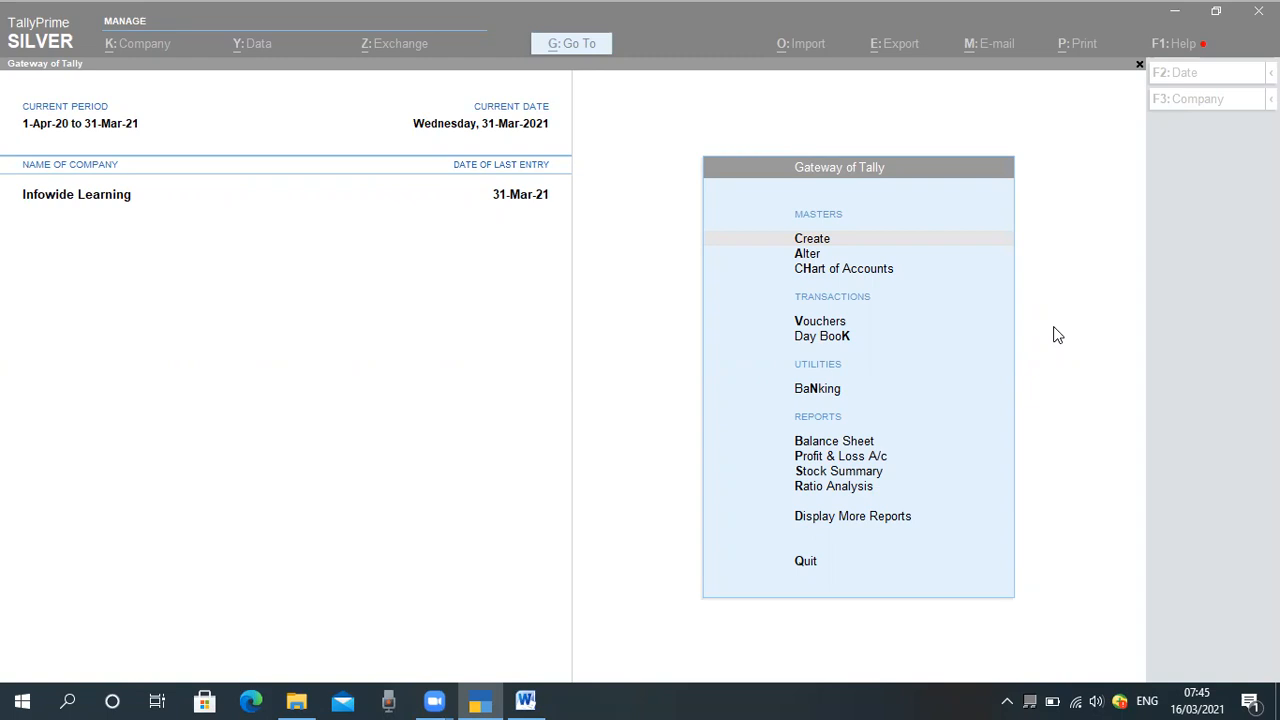
pyautogui.click(615, 436)
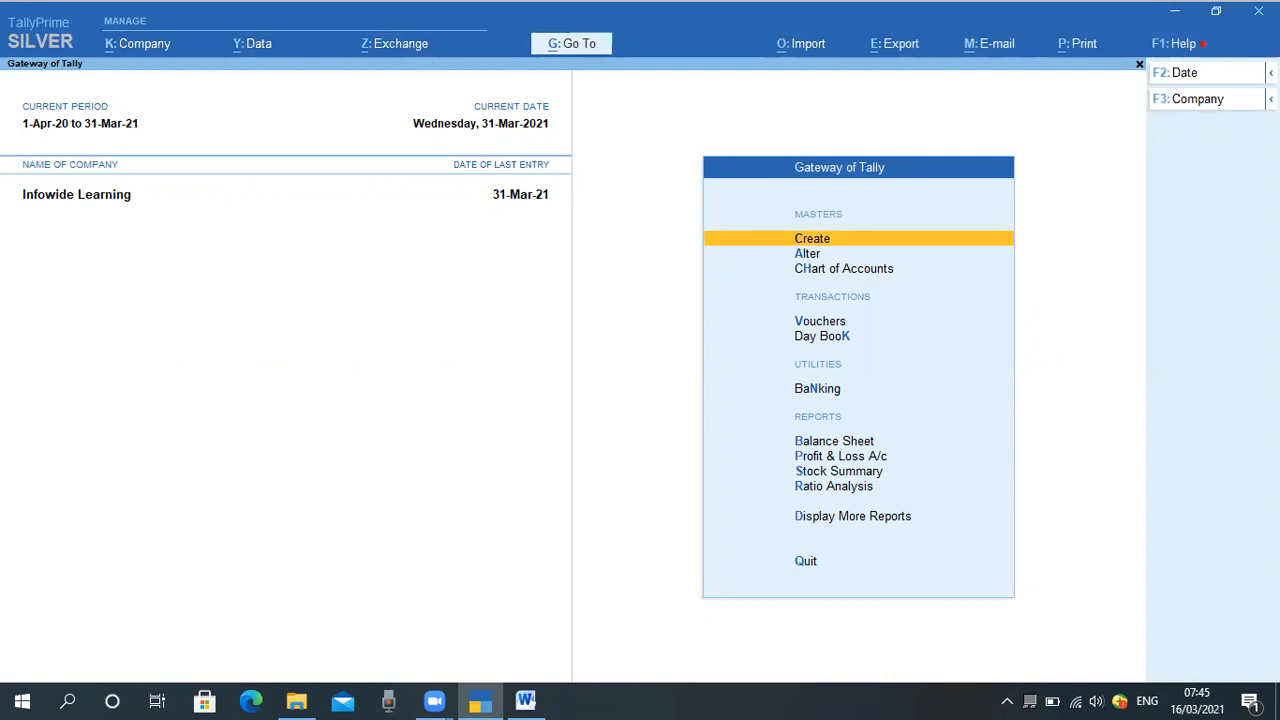
pyautogui.press('Down')
pyautogui.press('Down')
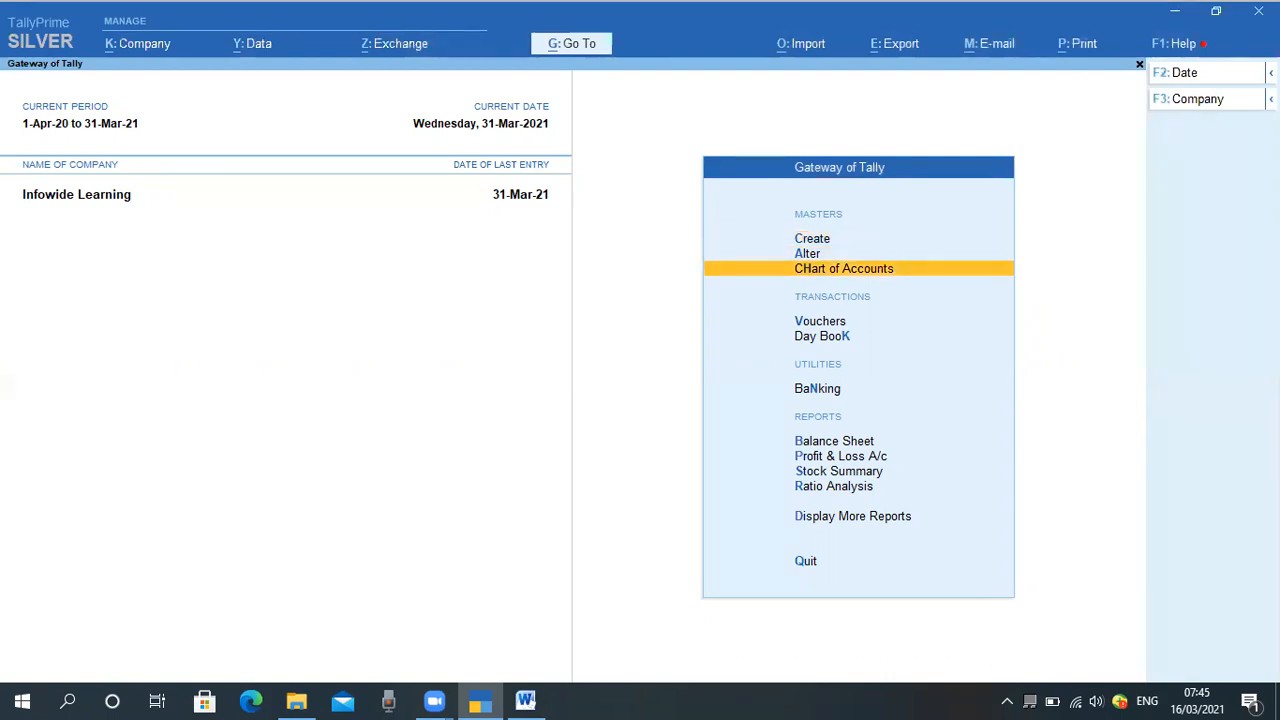
pyautogui.press('Up')
pyautogui.press('Up')
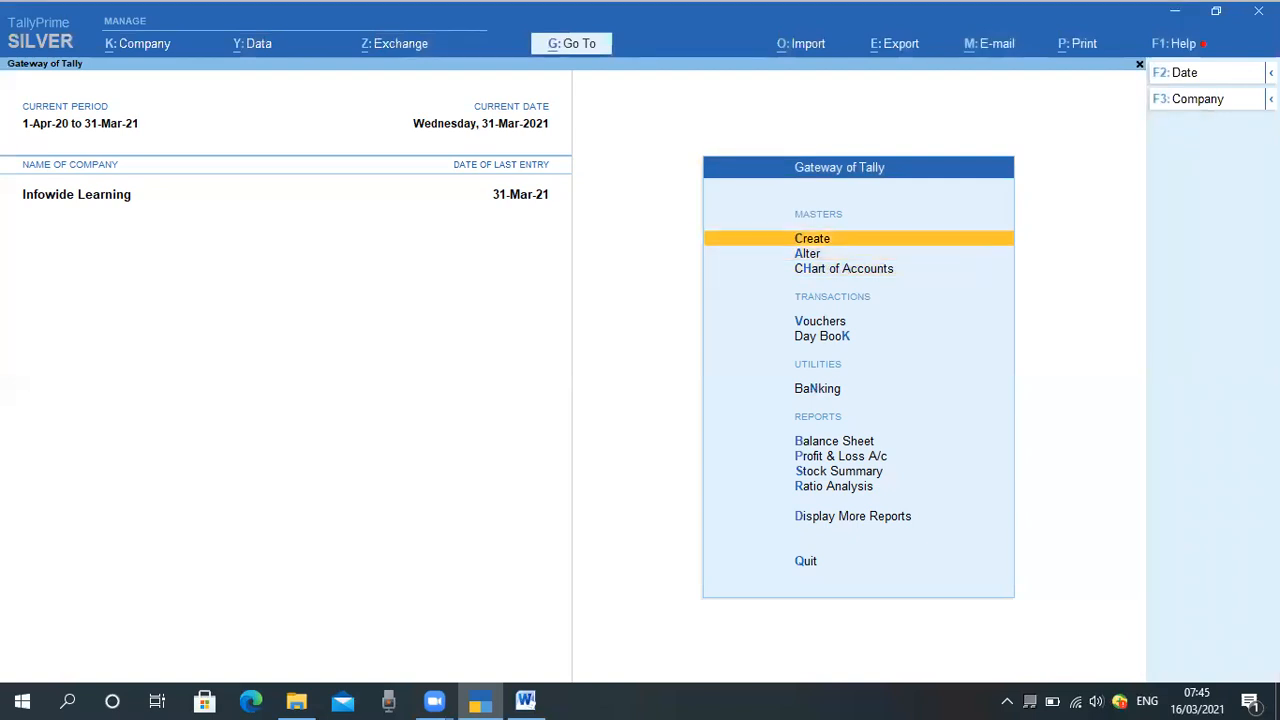
# Step: Start a new accounting voucher and change its type to Cash Payment Voucher
pyautogui.press('Down')
pyautogui.press('Down')
pyautogui.press('Down')
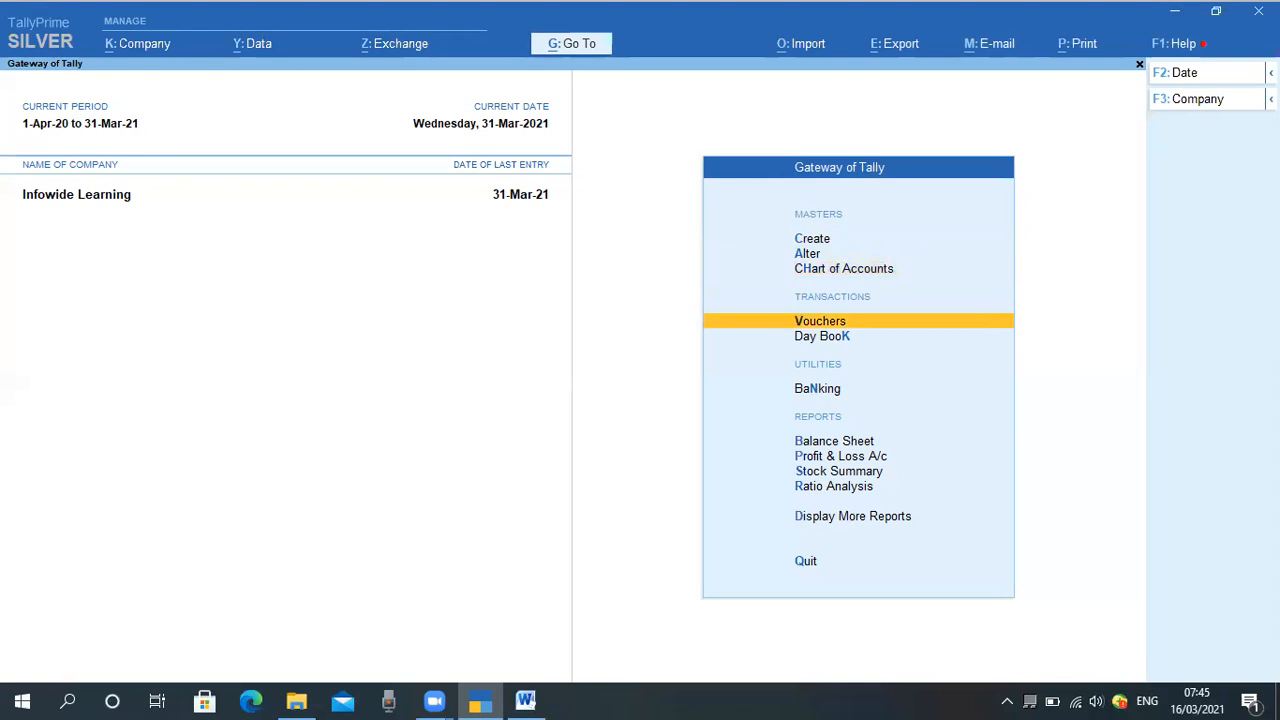
pyautogui.press('Return')
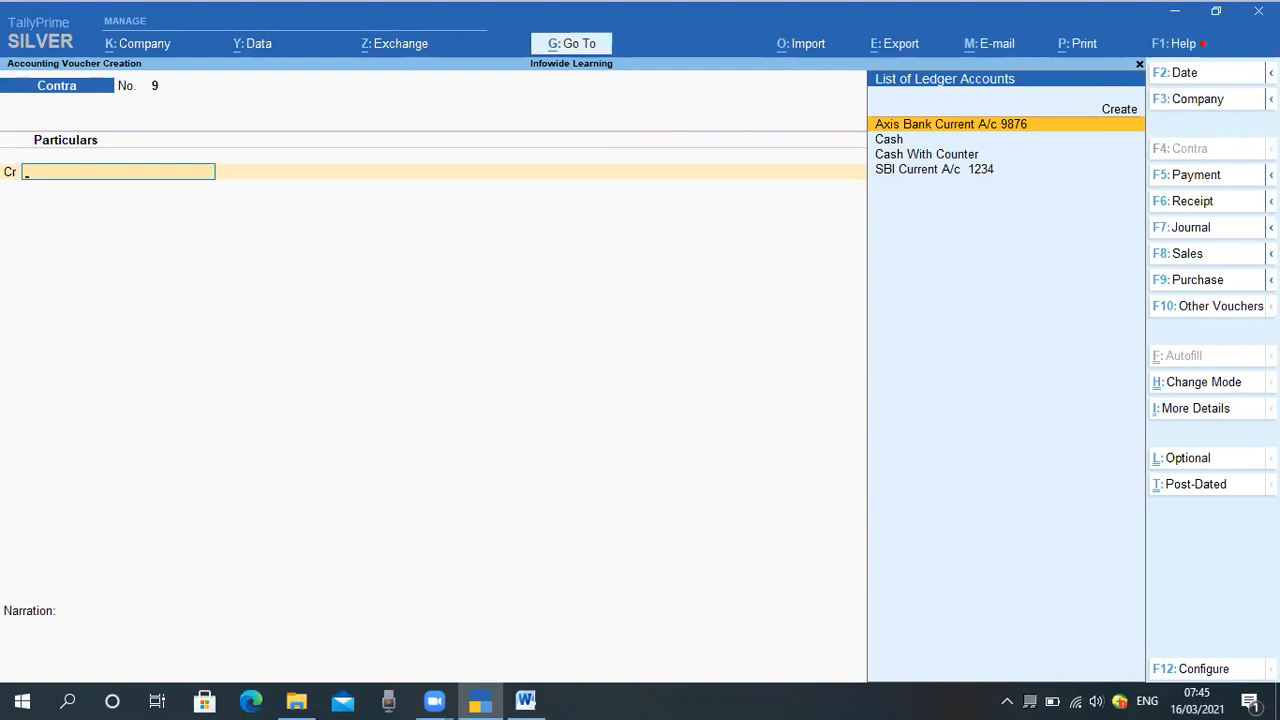
pyautogui.press('F5')
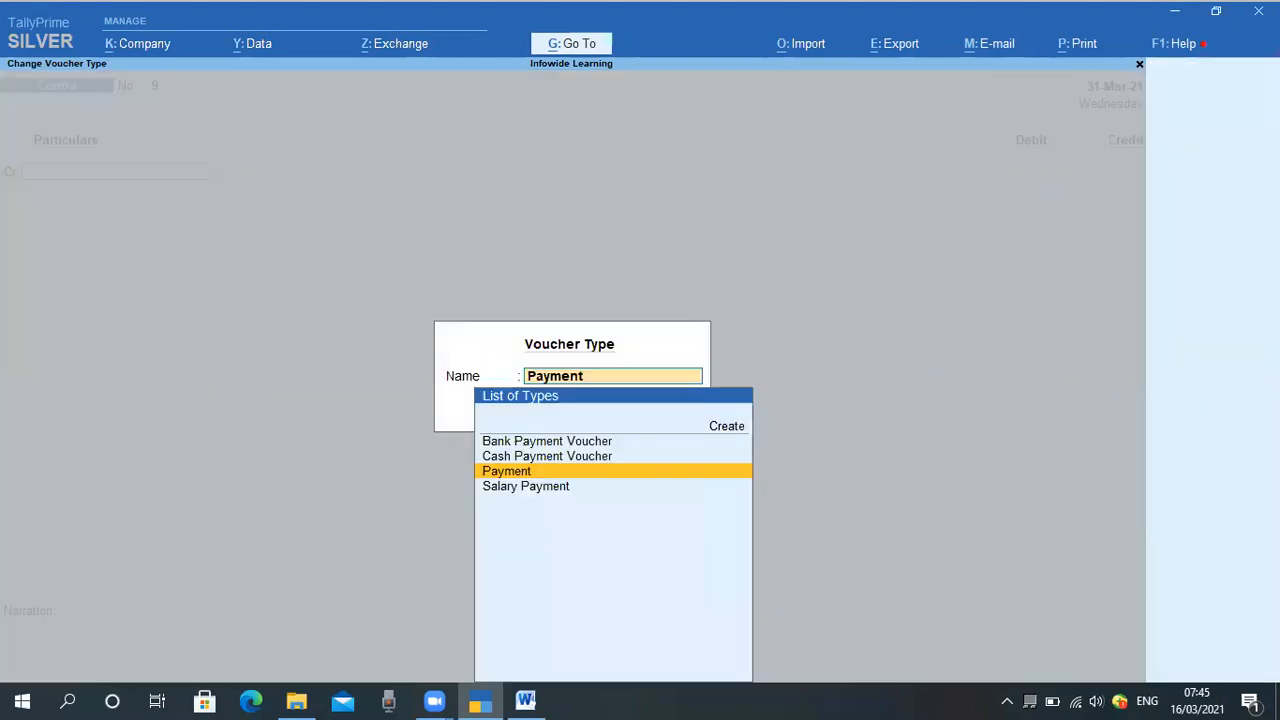
pyautogui.press('Up')
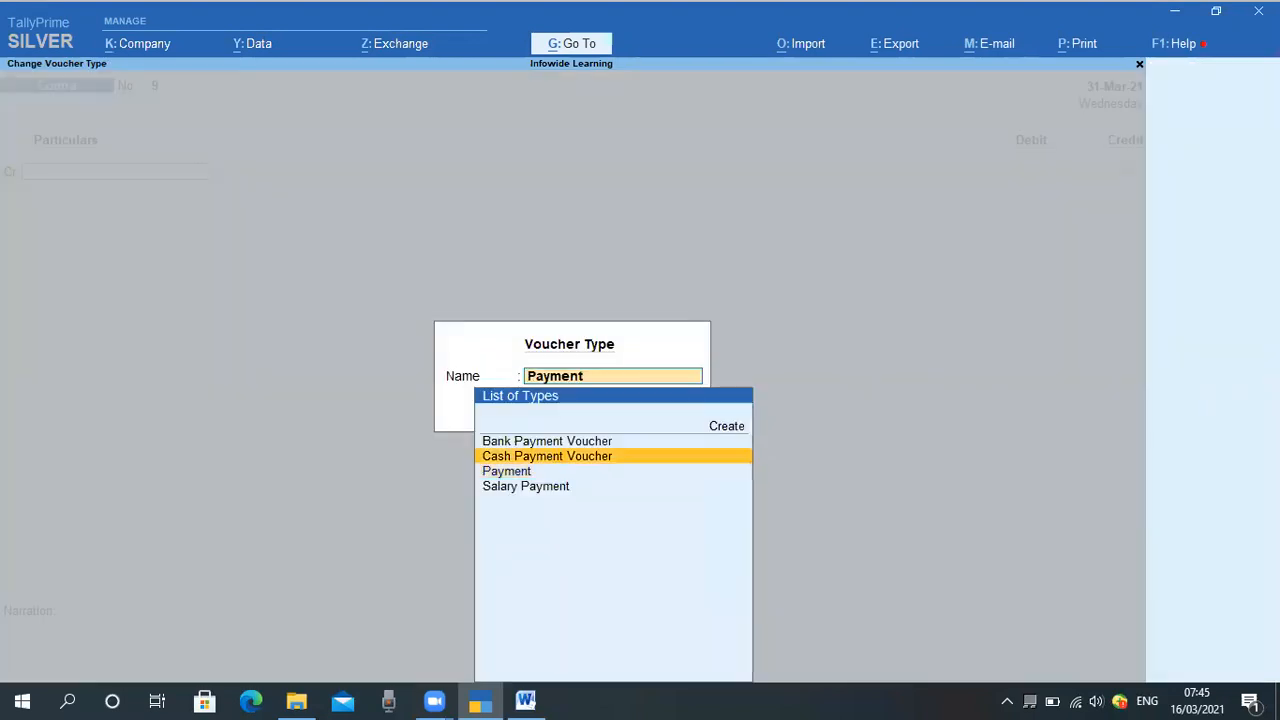
pyautogui.press('Return')
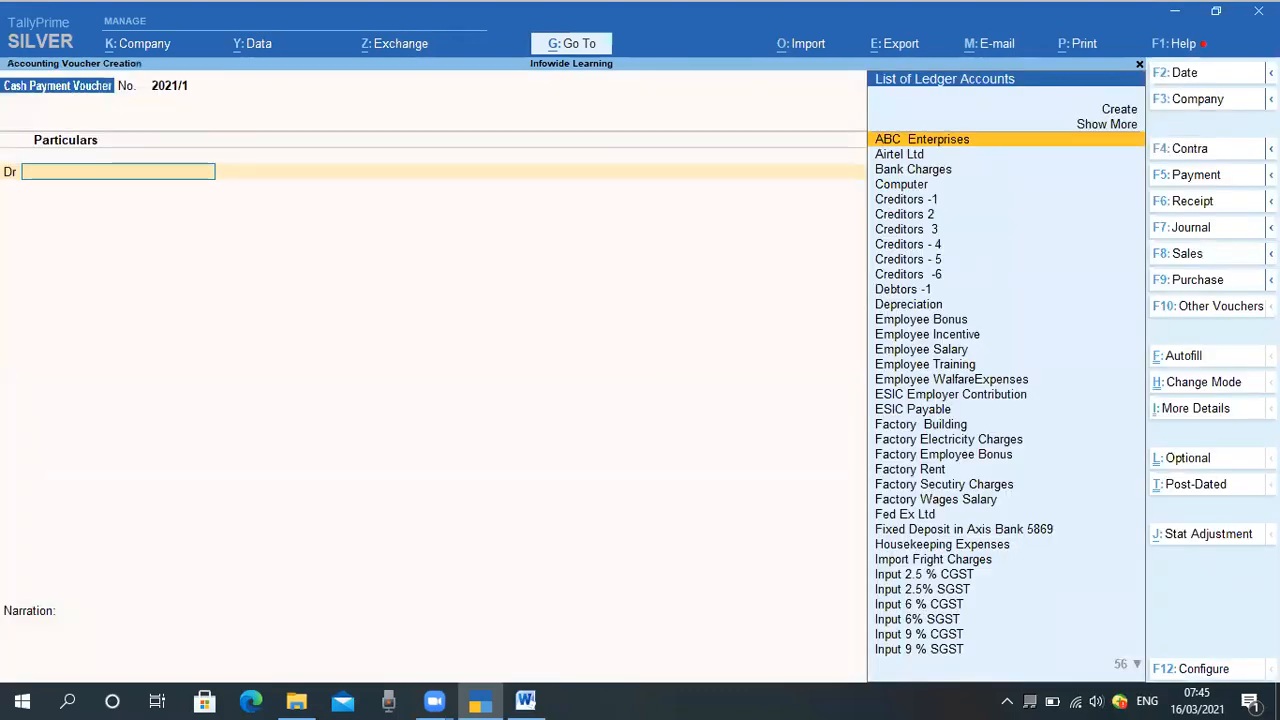
# Step: Set the voucher date to 16.3.2021
pyautogui.press('F2')
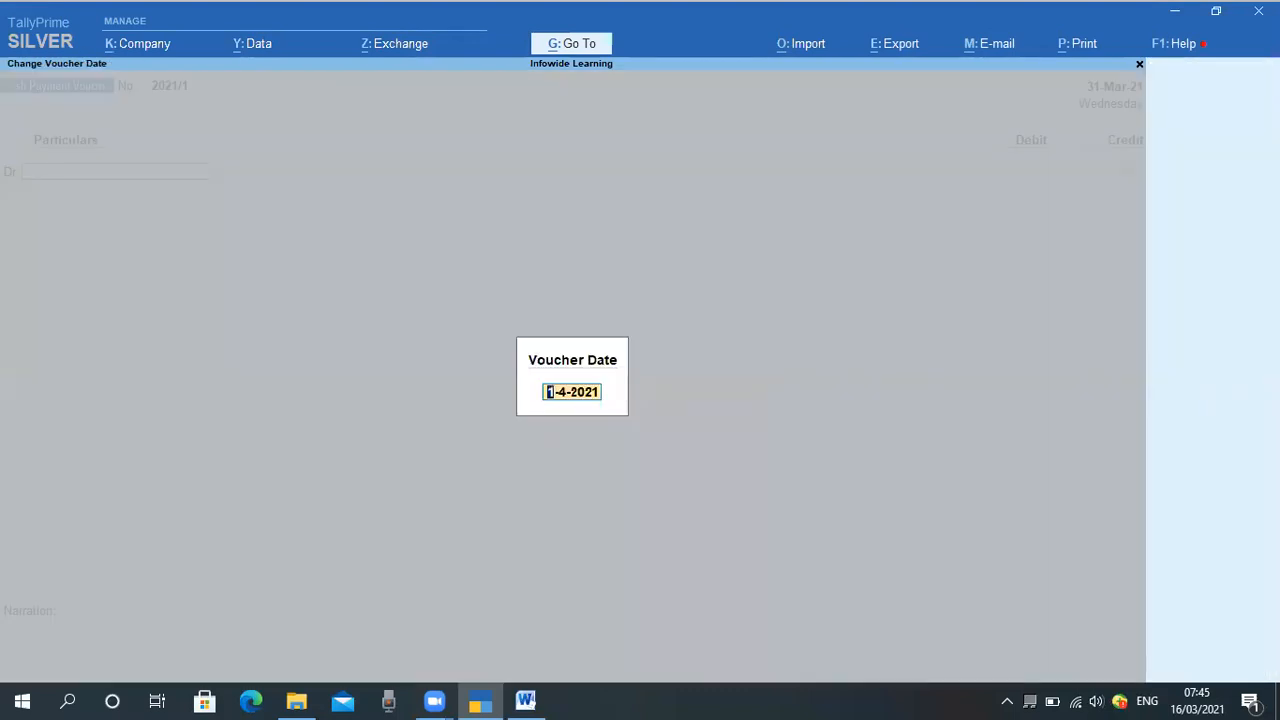
pyautogui.write('16.3.2021')
pyautogui.press('Return')
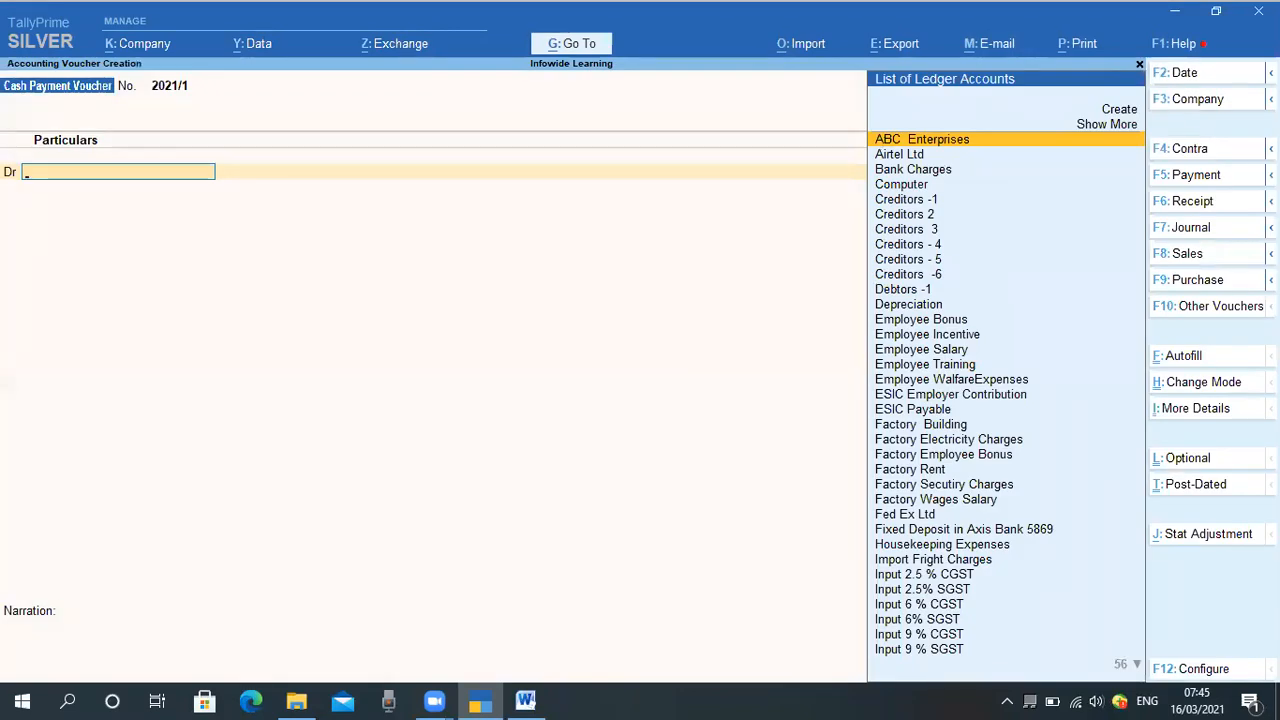
# Step: Debit Other Expenses with 999 and credit the same amount to Cash in the payment voucher
pyautogui.write('Other')
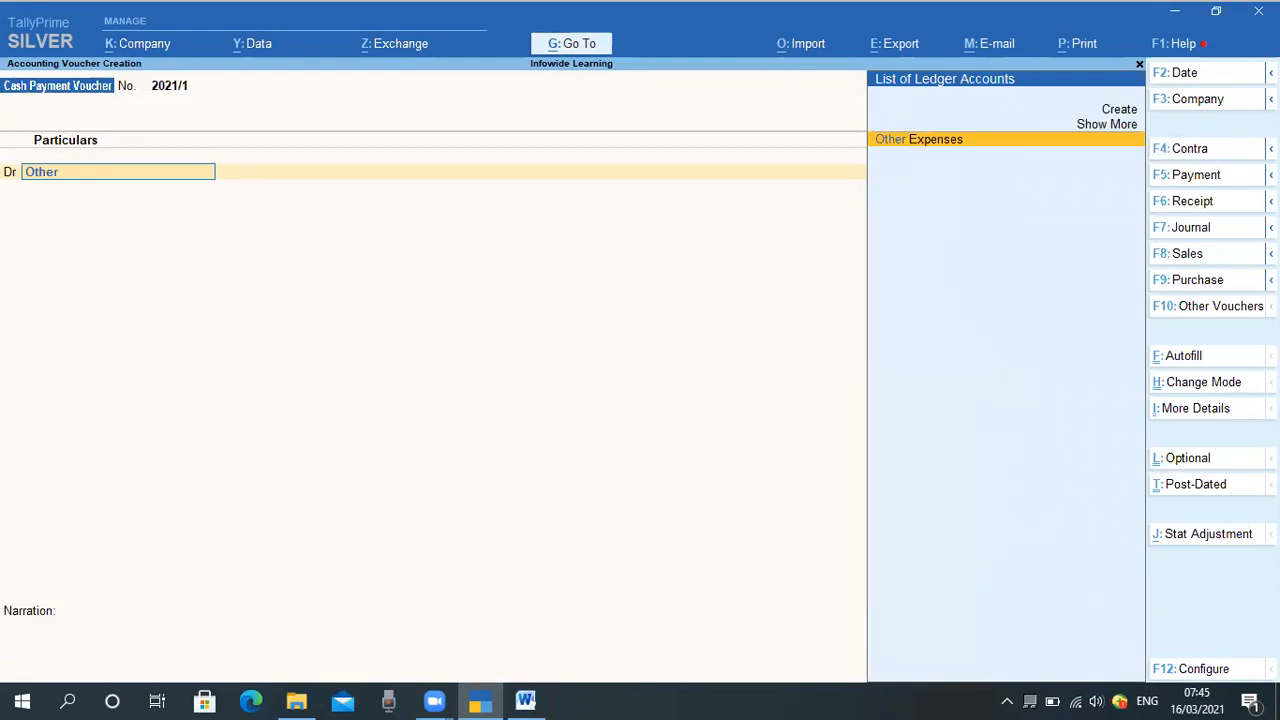
pyautogui.press('Return')
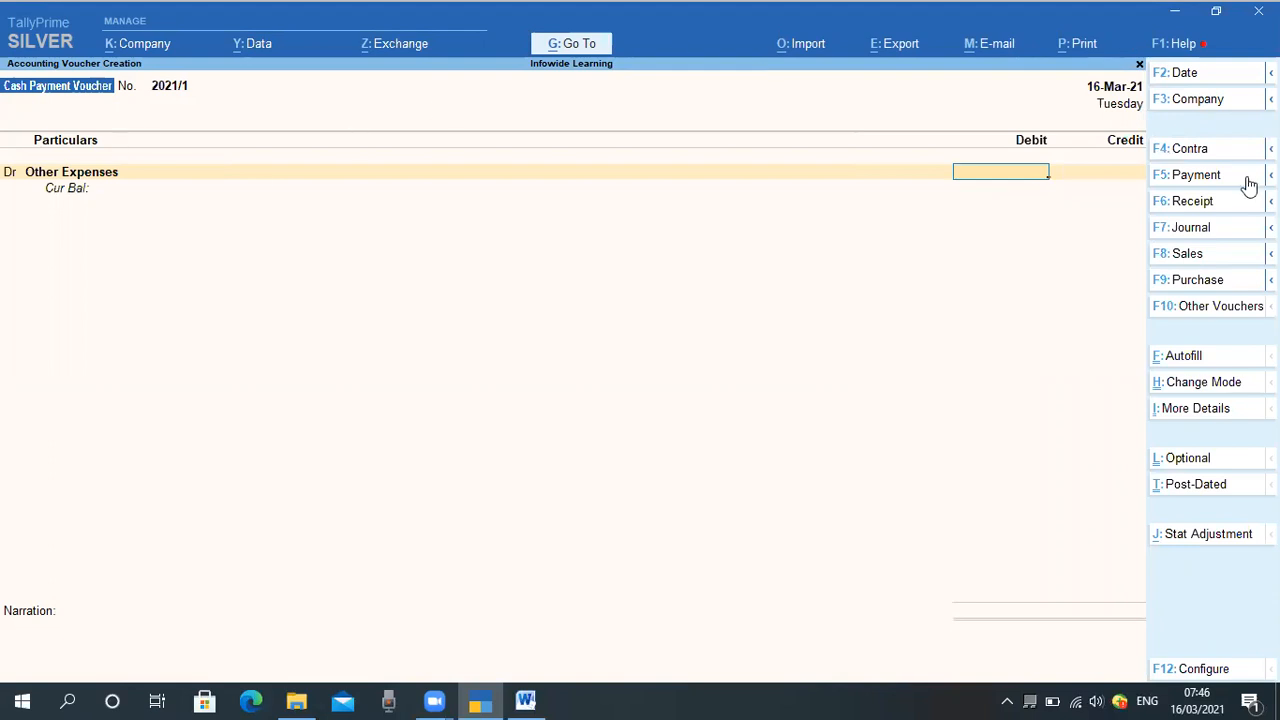
pyautogui.write('999')
pyautogui.press('Return')
pyautogui.press('Return')
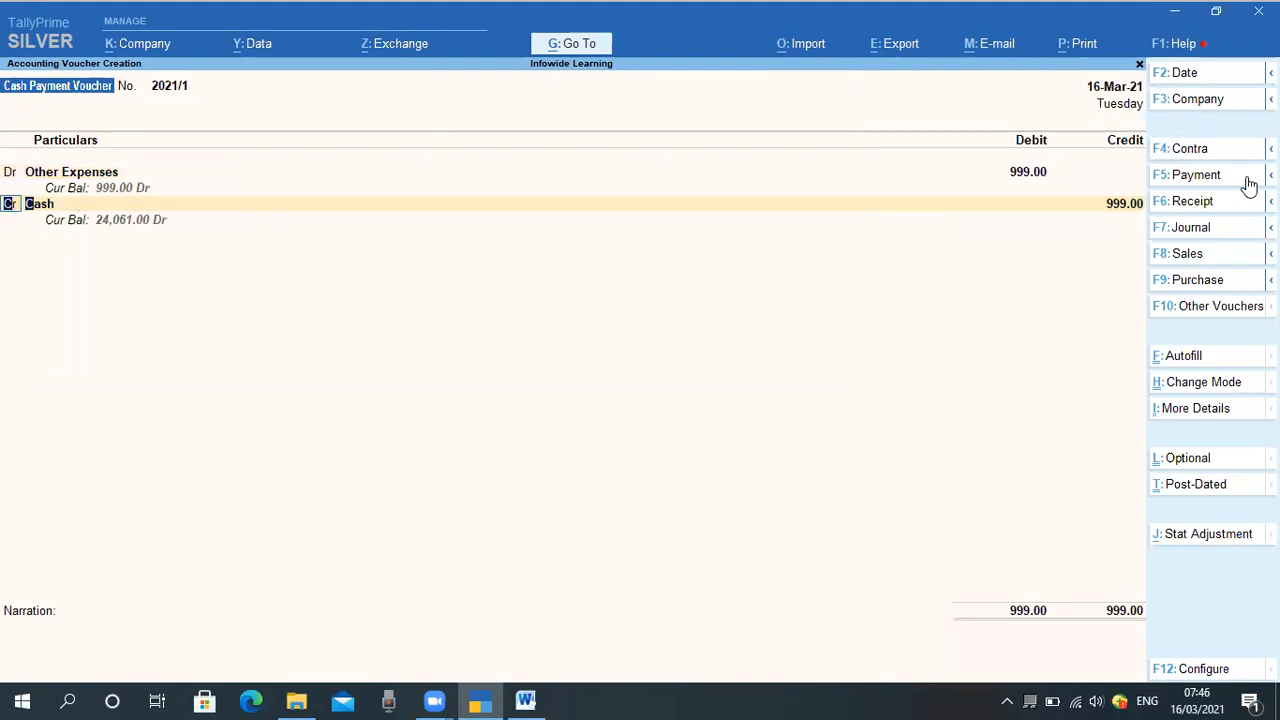
pyautogui.press('Return')
pyautogui.press('Return')
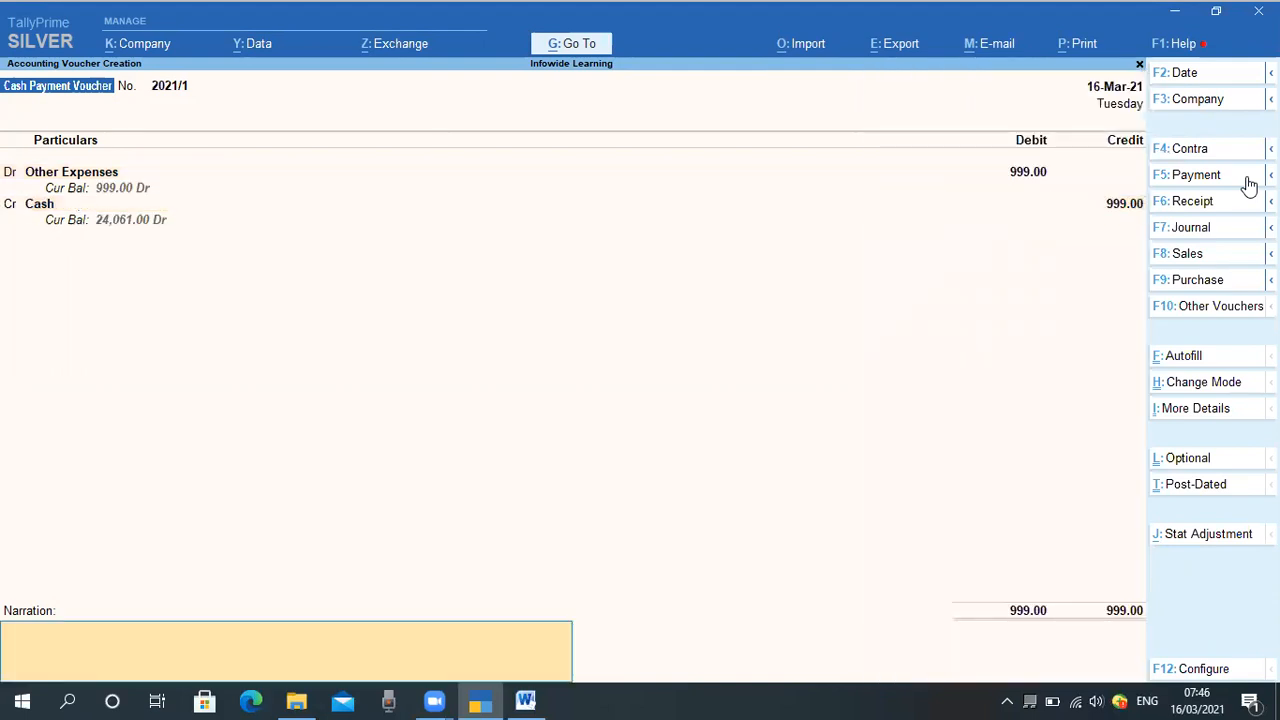
# Step: Enter the narration "Being Oter Expeneses", accept the cash payment voucher and return to the Gateway of Tally
pyautogui.write('Being Otehr')
pyautogui.press('BackSpace')
pyautogui.press('BackSpace')
pyautogui.press('BackSpace')
pyautogui.write('r Expeneses')
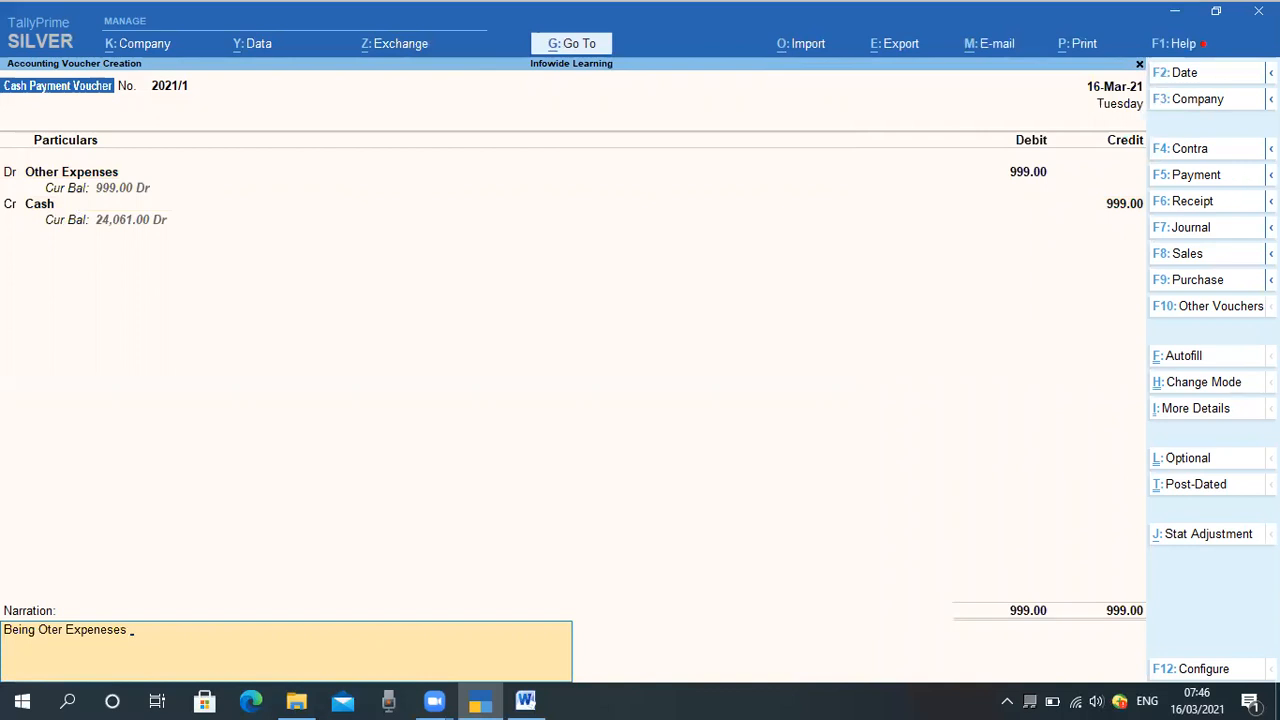
pyautogui.press('Return')
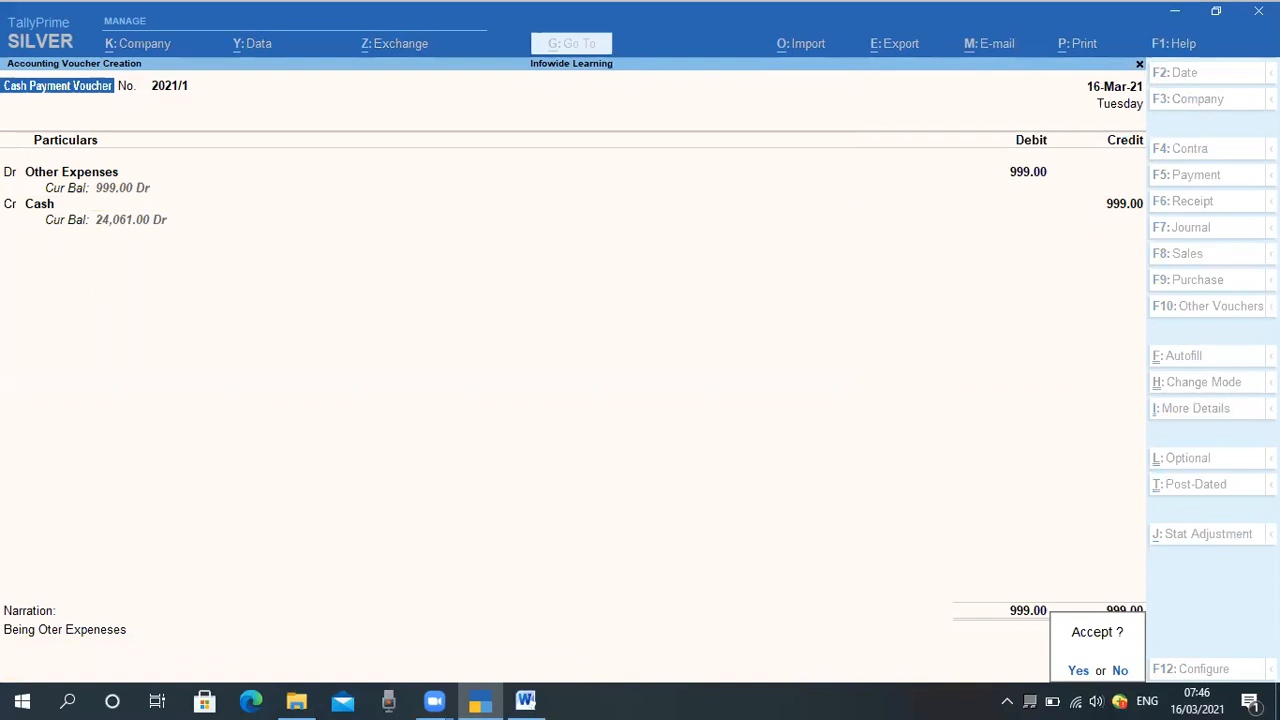
pyautogui.press('Return')
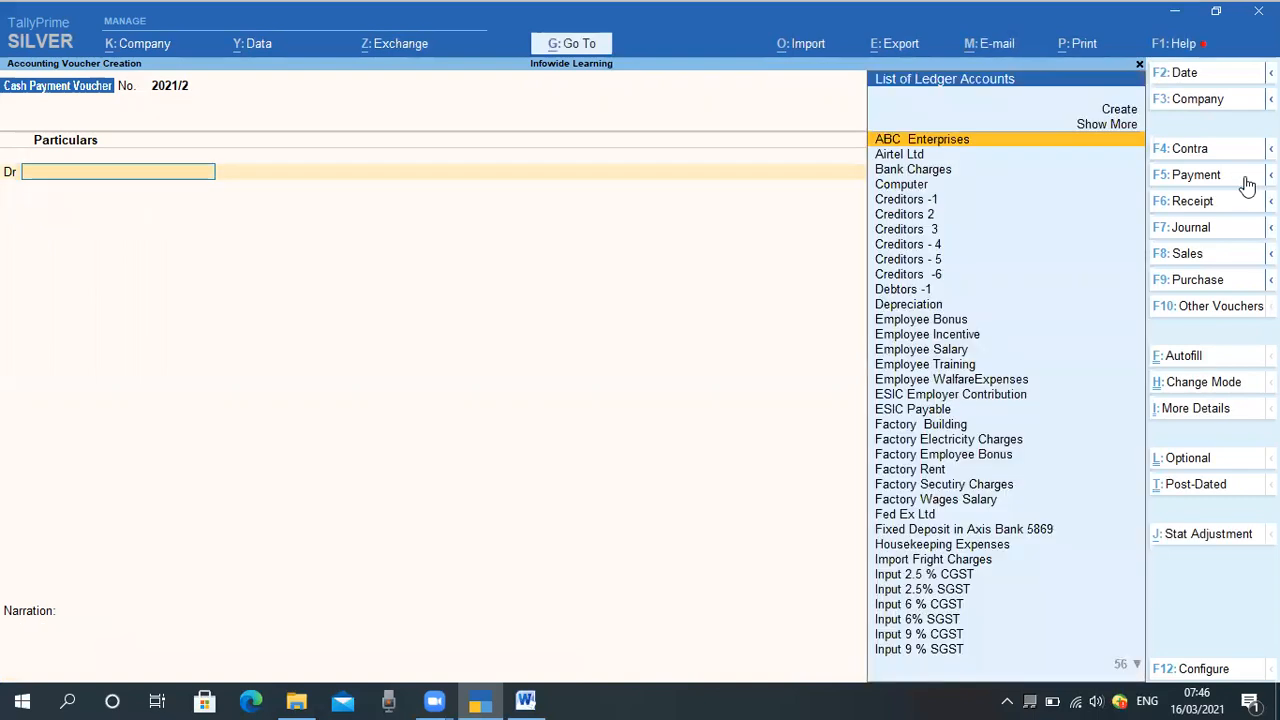
pyautogui.press('Escape')
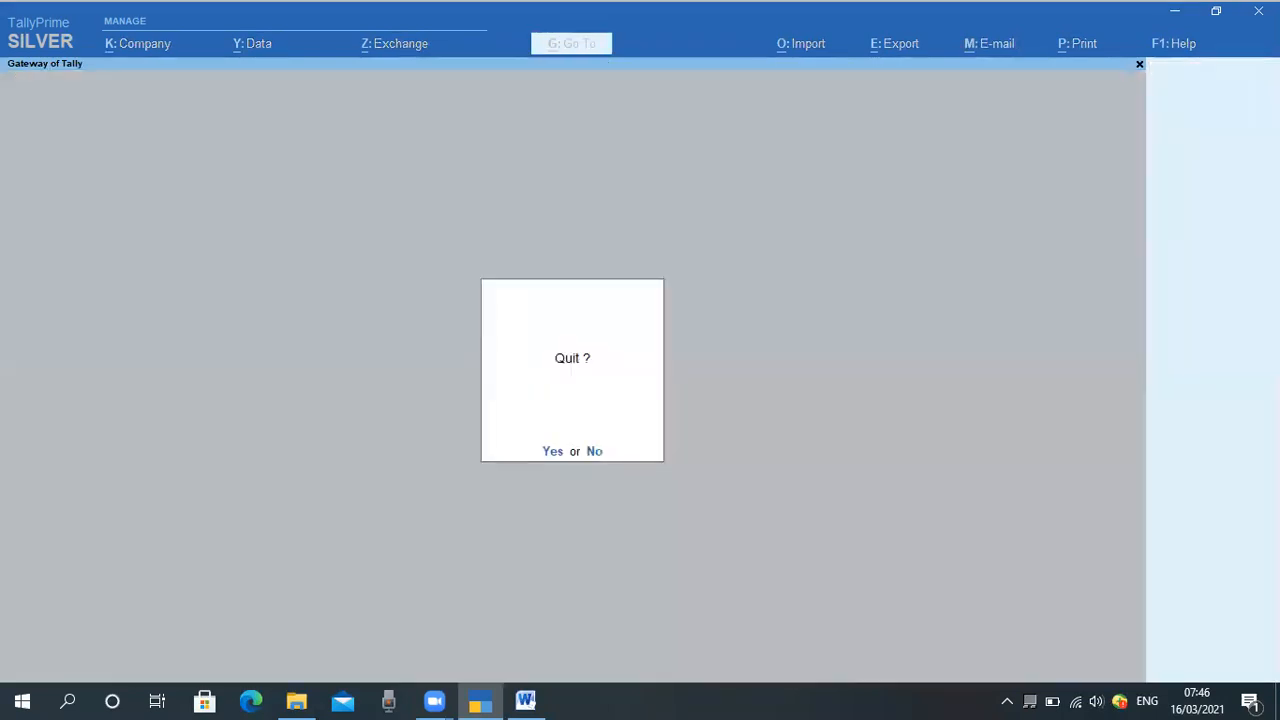
pyautogui.press('Return')
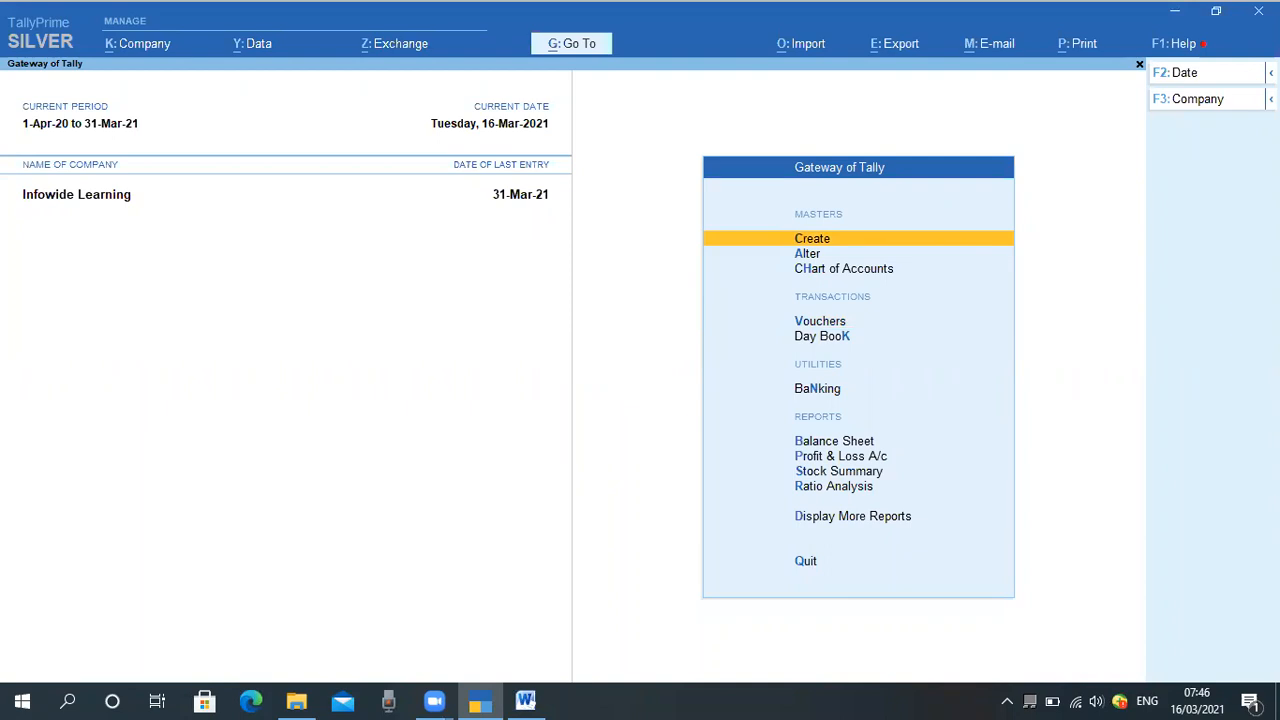
# Step: Display the Cash ledger vouchers, examine the Other Expenses payment entry, and return to the Gateway of Tally without quitting
pyautogui.press('d')
pyautogui.press('a')
pyautogui.write('l')
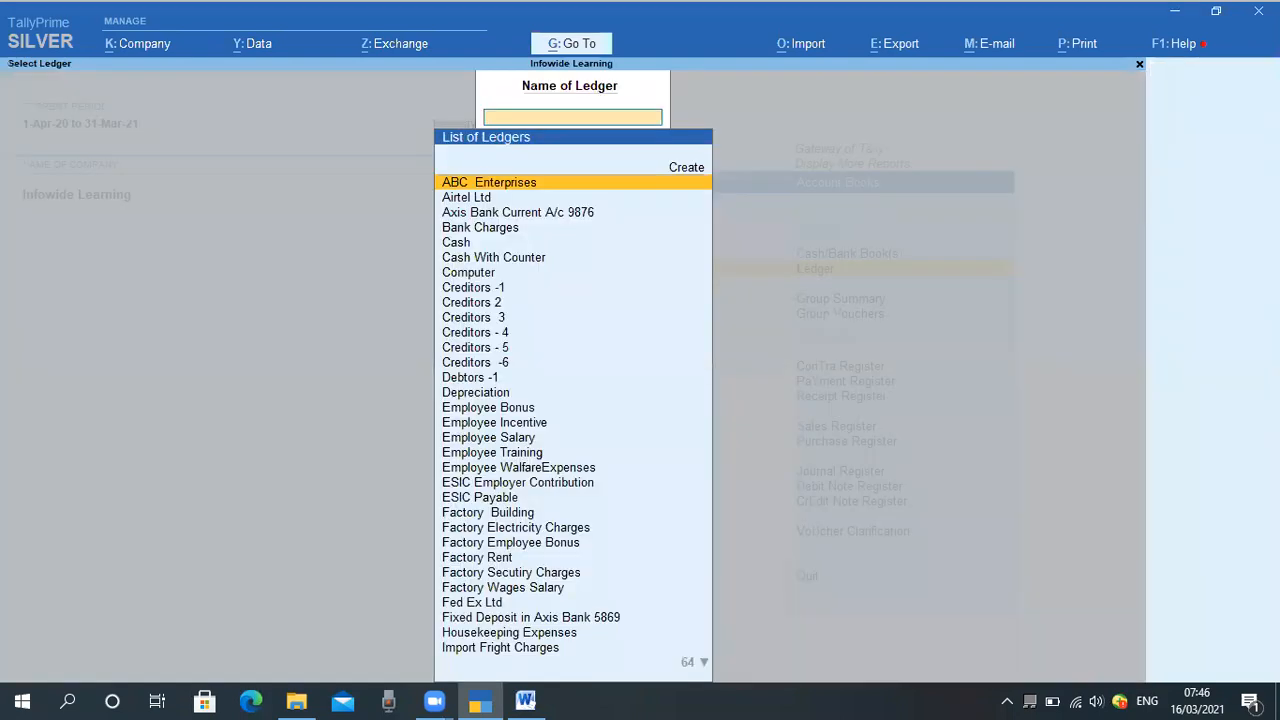
pyautogui.write('Cas')
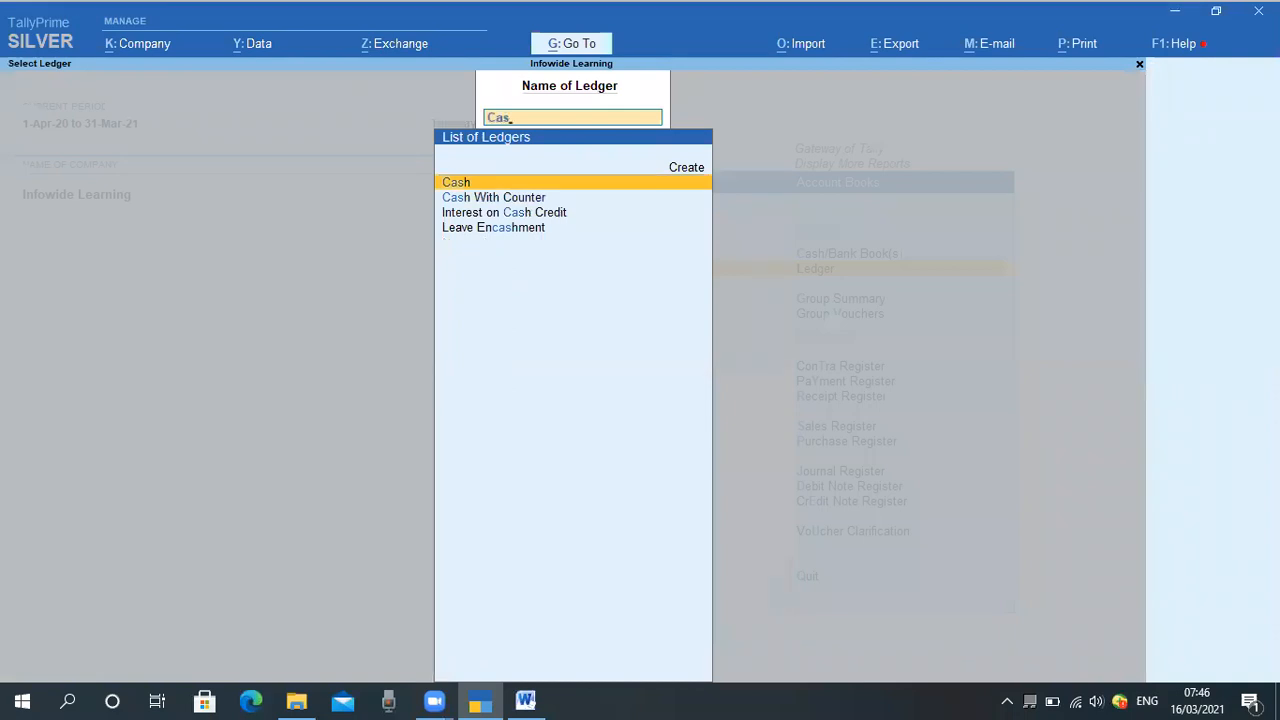
pyautogui.press('Return')
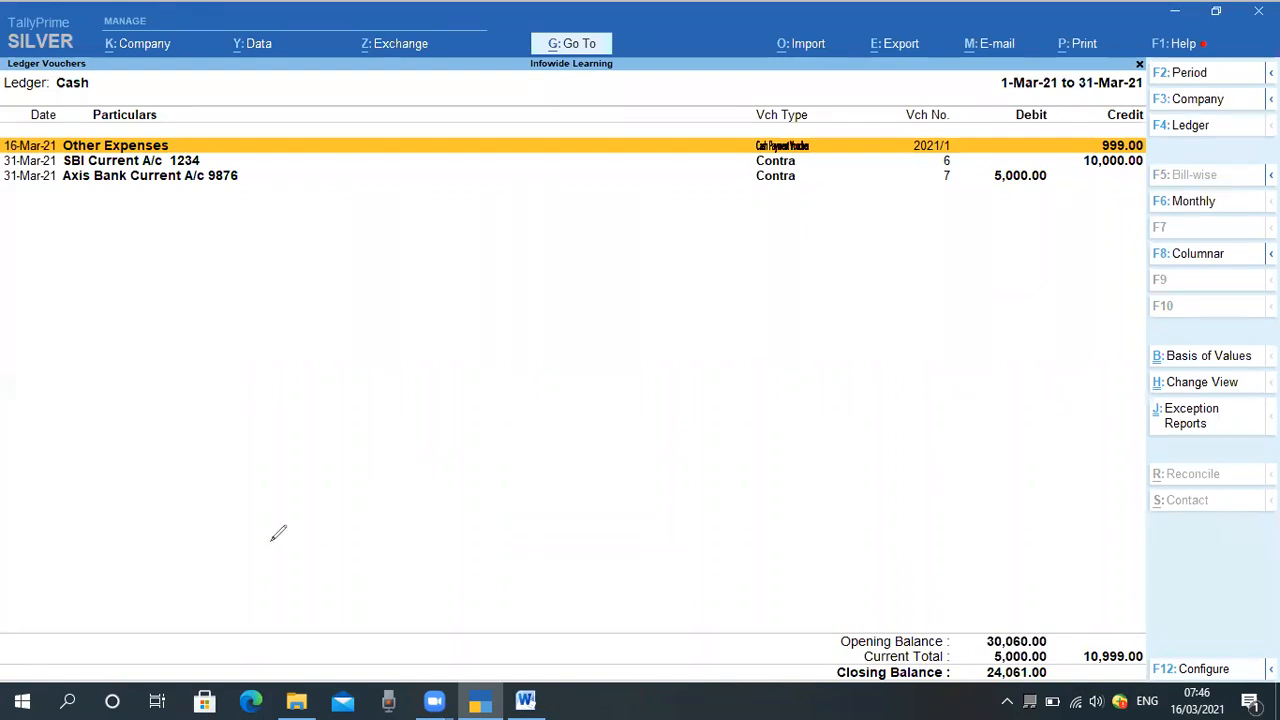
pyautogui.moveTo(11, 131)
pyautogui.mouseDown()
pyautogui.moveTo(200, 150)
pyautogui.moveTo(1150, 150)
pyautogui.mouseUp()
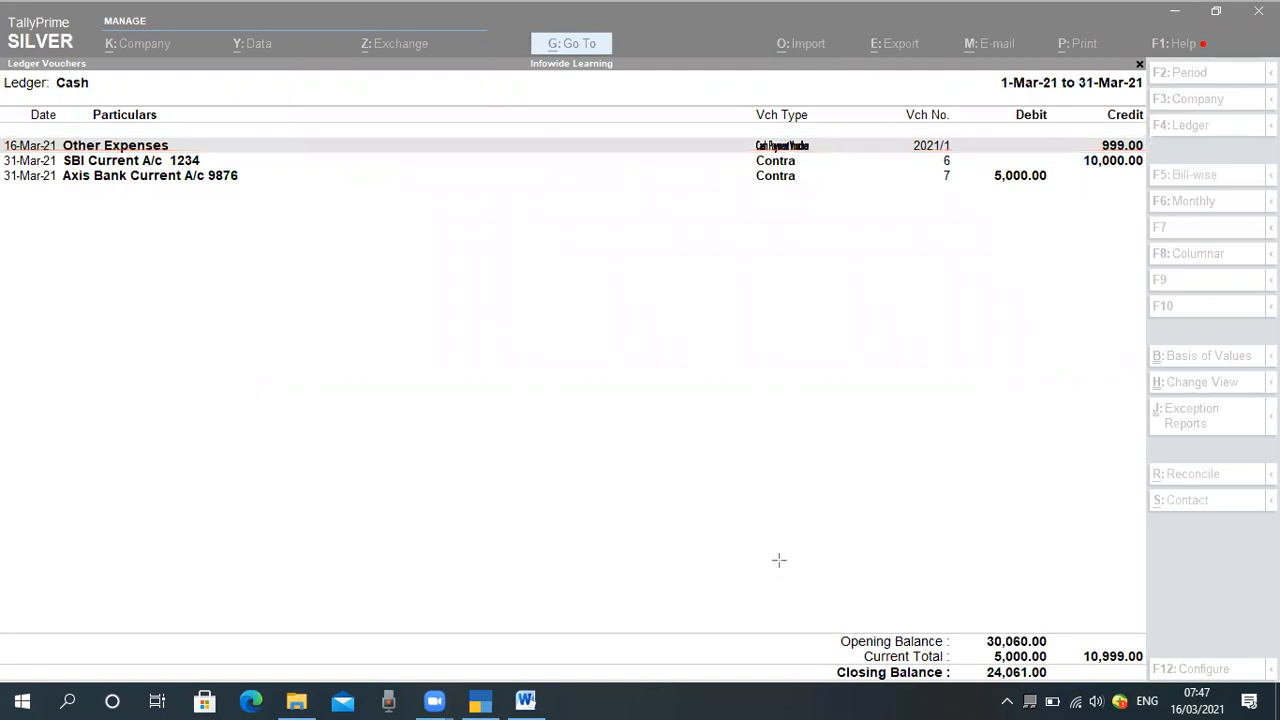
pyautogui.click(326, 449)
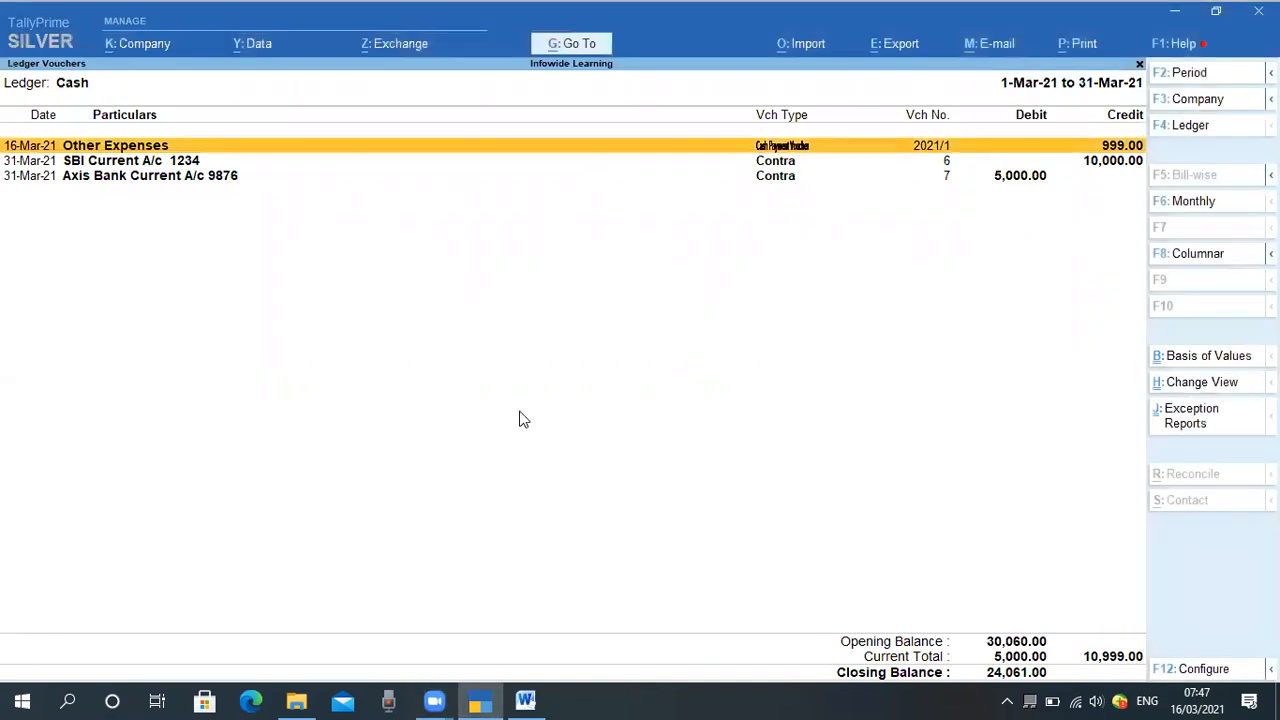
pyautogui.press('Escape')
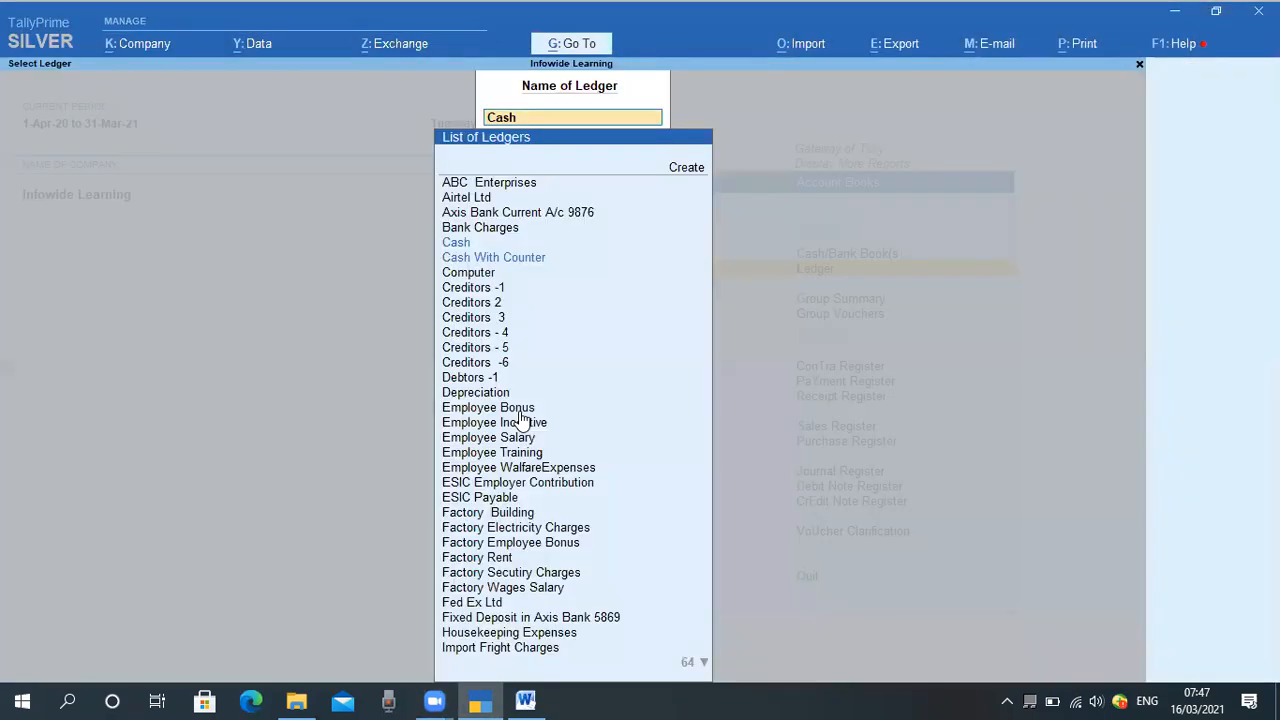
pyautogui.press('Escape')
pyautogui.press('Escape')
pyautogui.press('Escape')
pyautogui.press('Escape')
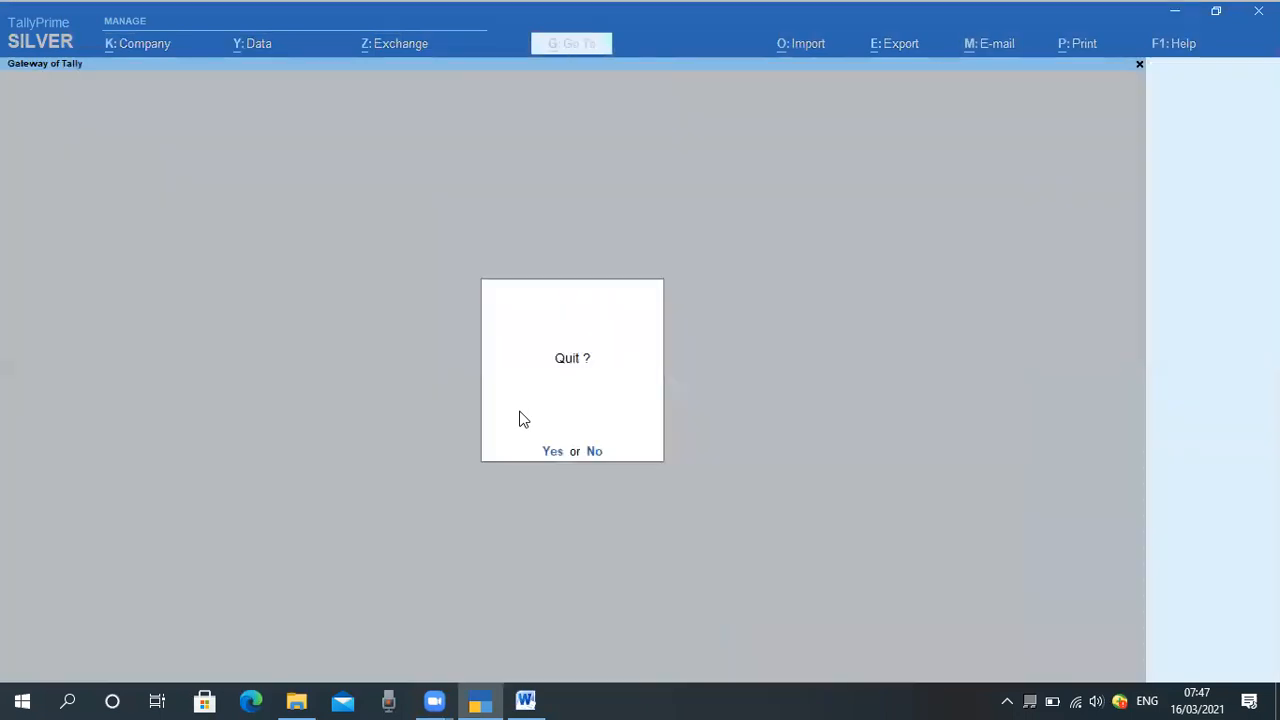
pyautogui.press('n')
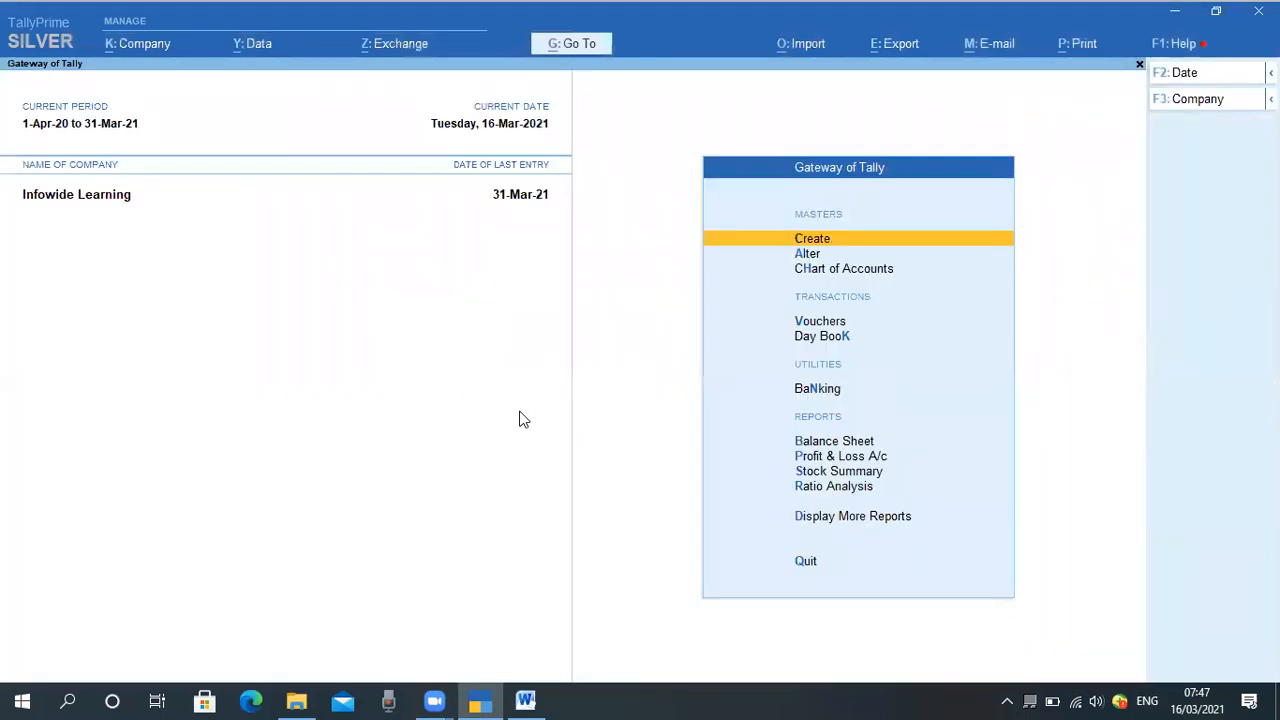
# Step: Display the Other Expenses ledger vouchers and switch the report to its monthly summary
pyautogui.write('dalOther')
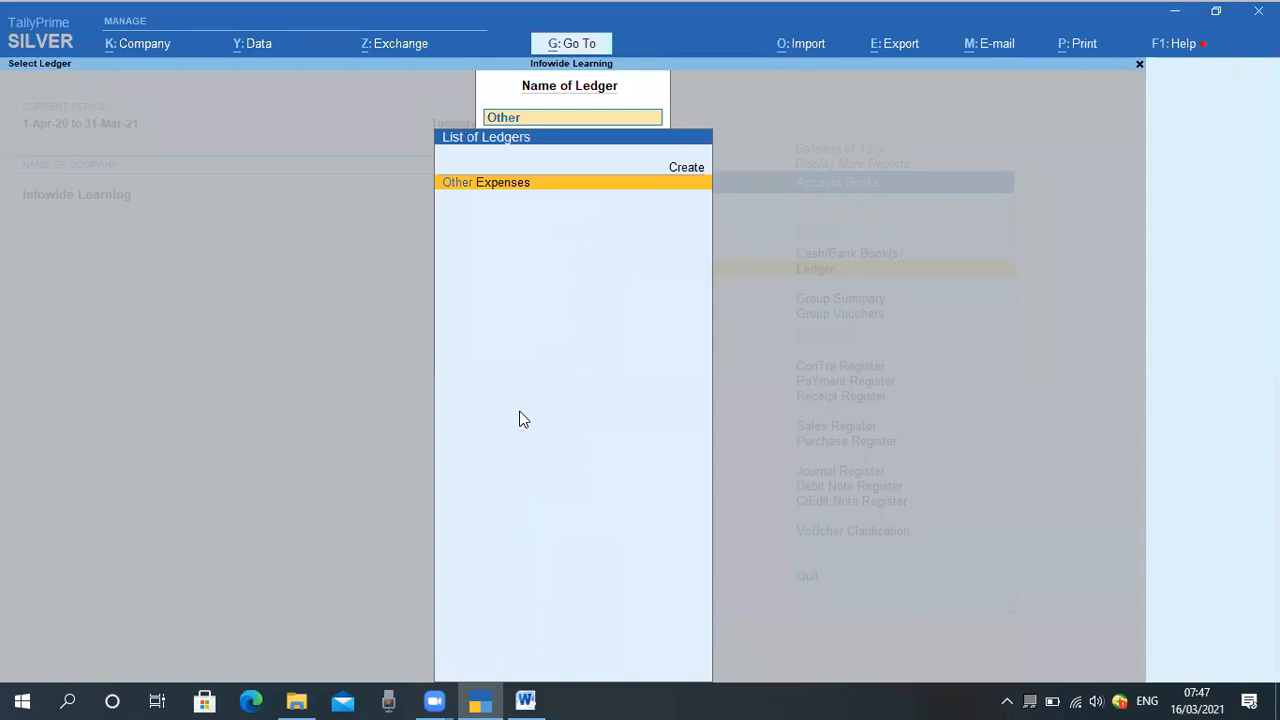
pyautogui.press('Return')
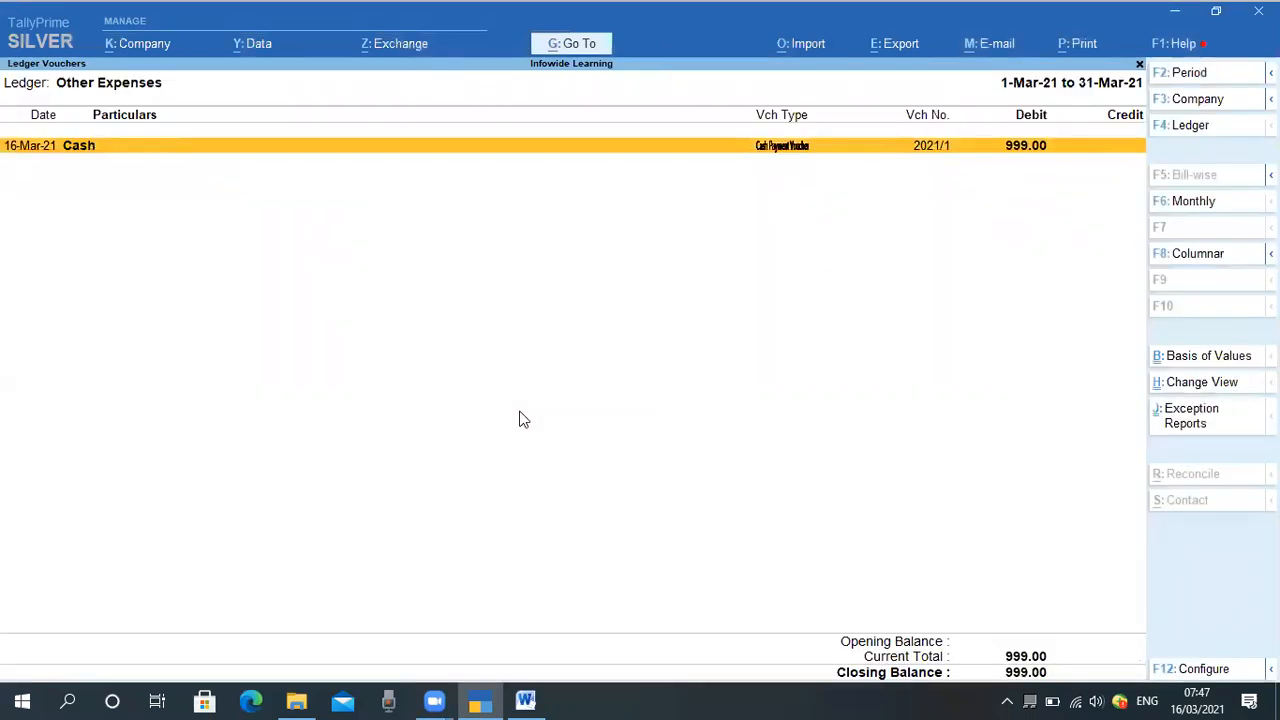
pyautogui.press('F6')
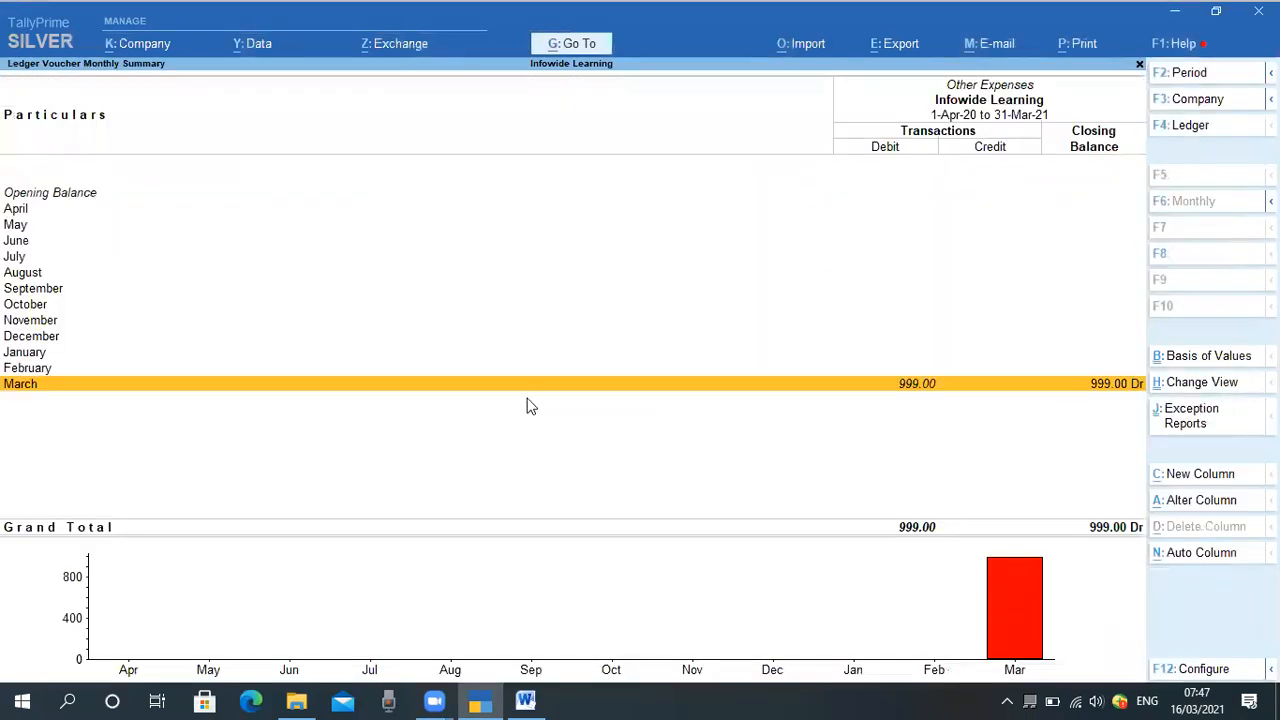
# Step: Look through the months of the Other Expenses summary and open the vouchers for March
pyautogui.press('Up')
pyautogui.press('Up')
pyautogui.press('Up')
pyautogui.press('Up')
pyautogui.press('Up')
pyautogui.press('Up')
pyautogui.press('Up')
pyautogui.press('Up')
pyautogui.press('Up')
pyautogui.press('Up')
pyautogui.press('Up')
pyautogui.press('Down')
pyautogui.press('Down')
pyautogui.press('Down')
pyautogui.press('Down')
pyautogui.press('Down')
pyautogui.press('Down')
pyautogui.press('Down')
pyautogui.press('Down')
pyautogui.press('Down')
pyautogui.press('Down')
pyautogui.press('Down')
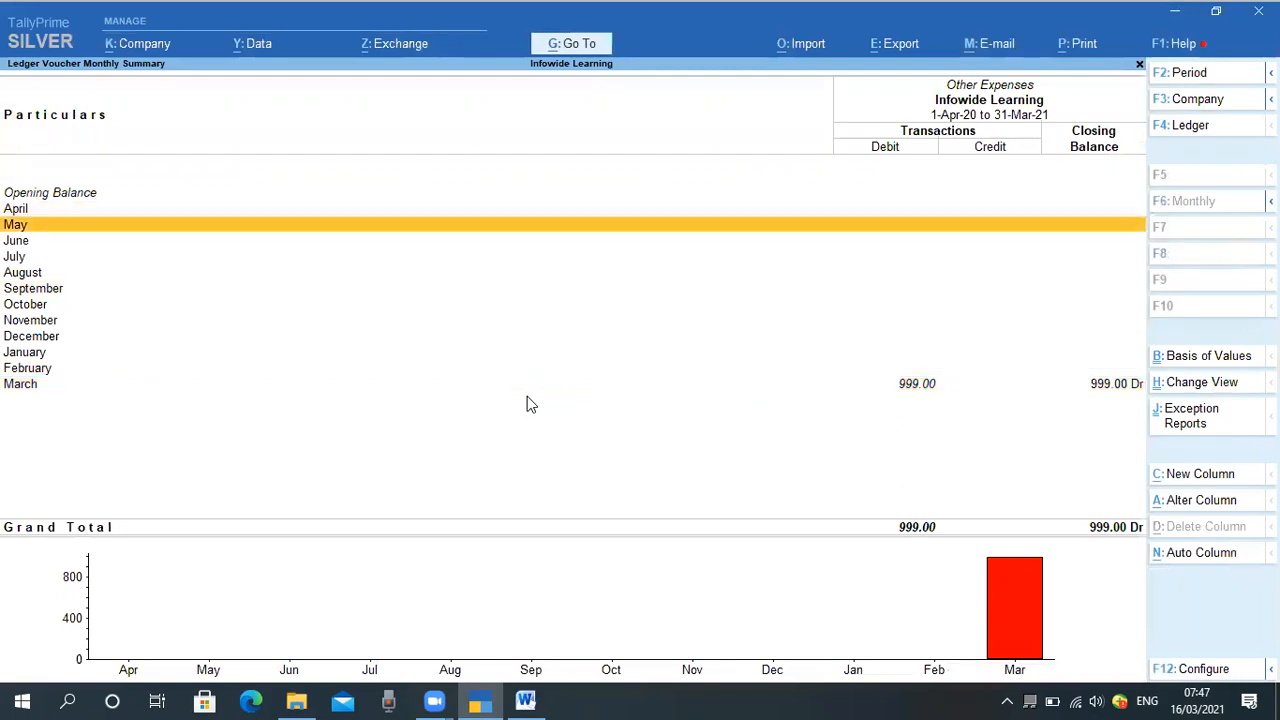
pyautogui.press('Return')
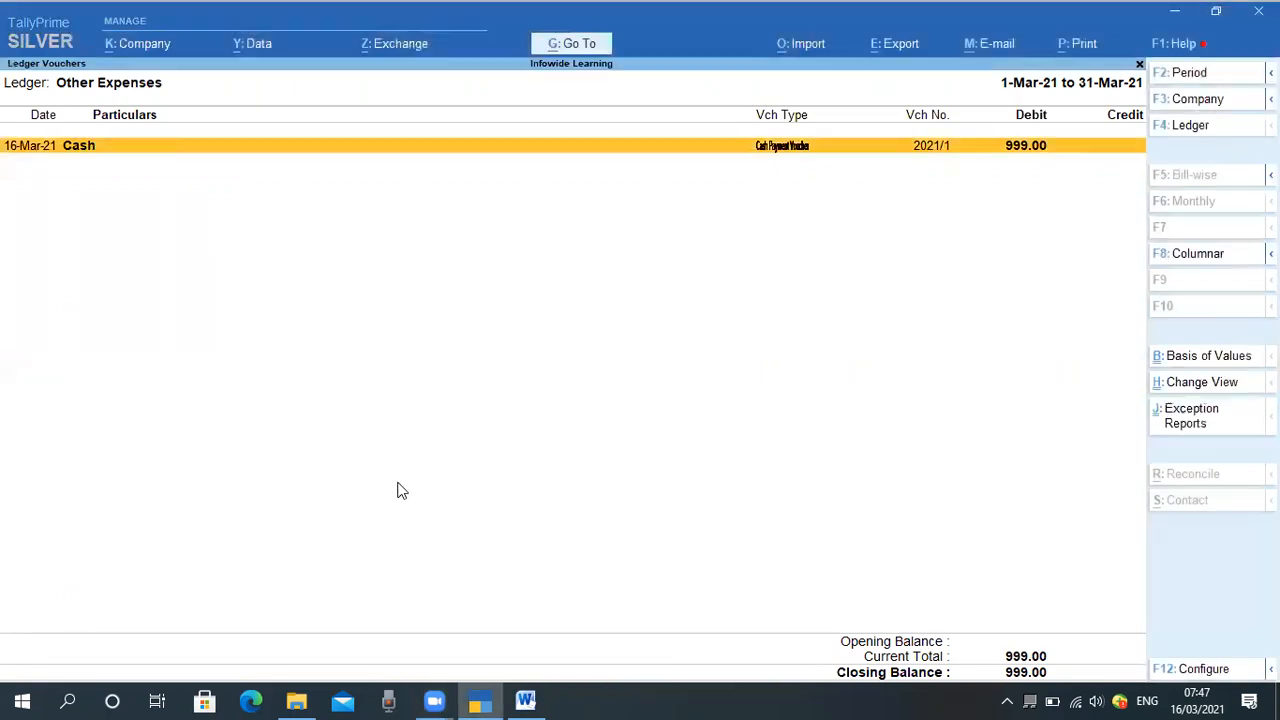
# Step: View the March vouchers of Other Expenses once more, and close the ledger reports back to the Gateway of Tally
pyautogui.press('Escape')
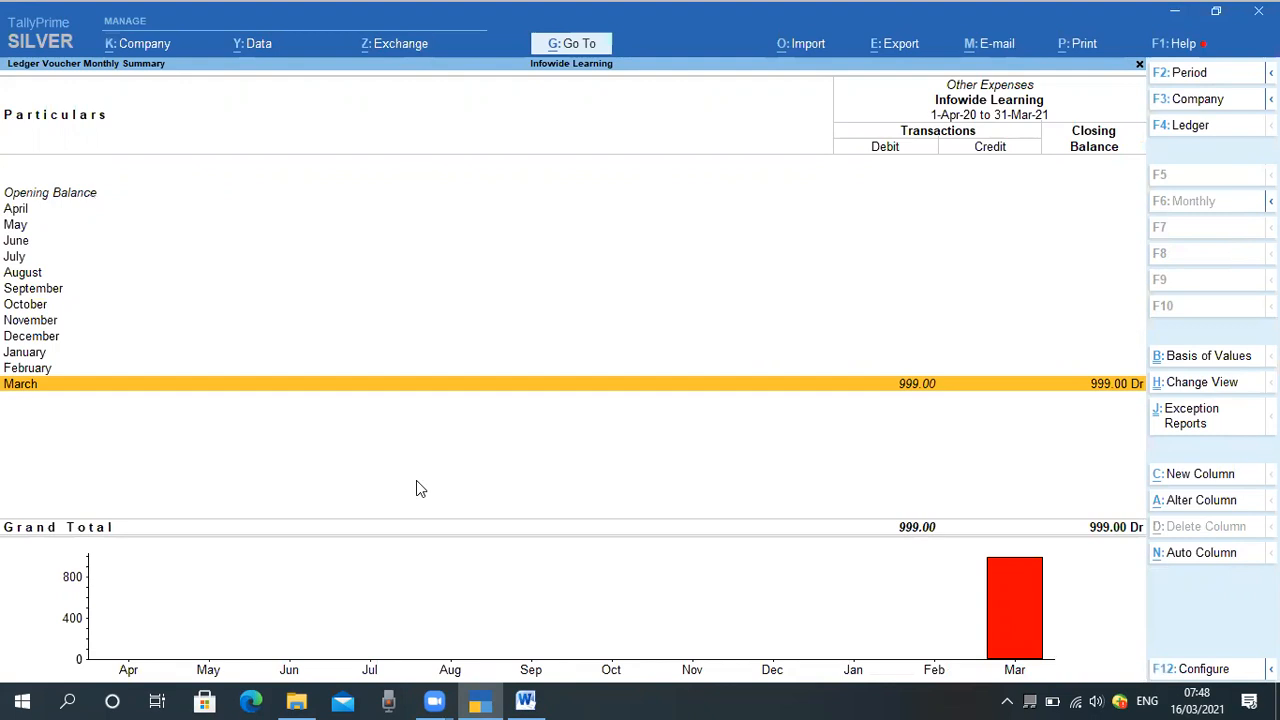
pyautogui.press('Return')
pyautogui.press('Escape')
pyautogui.press('Escape')
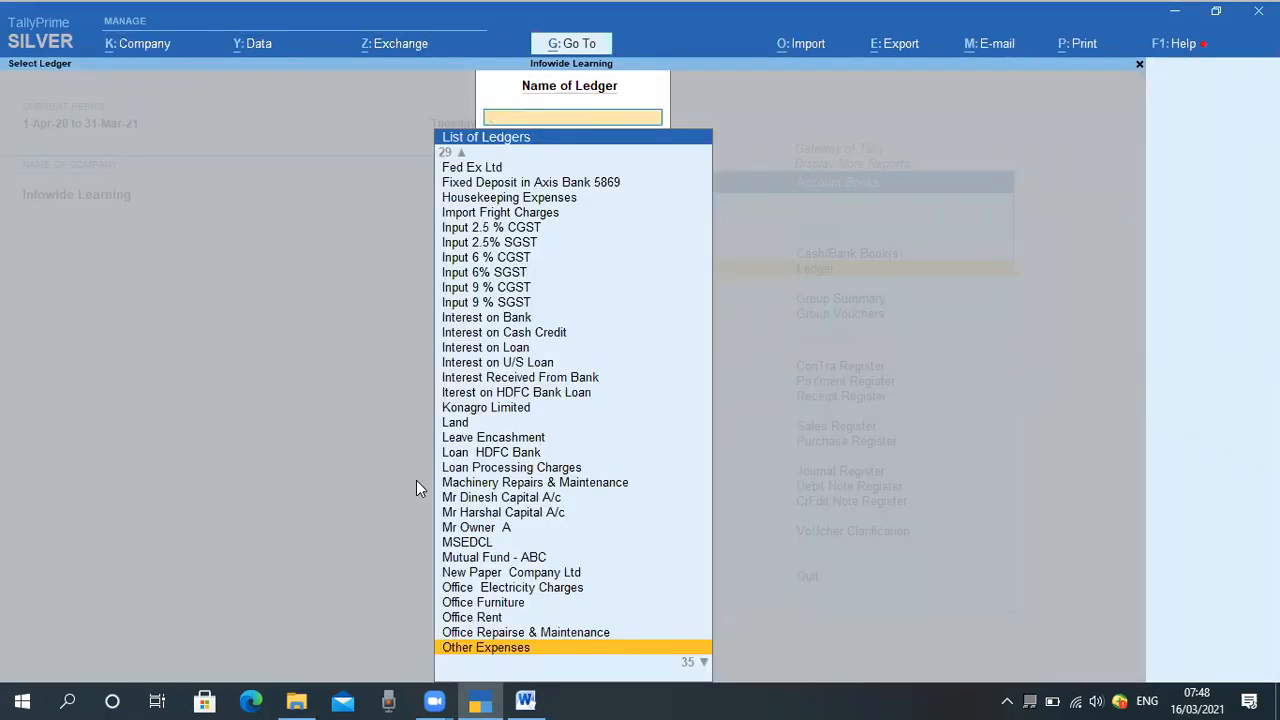
pyautogui.press('Escape')
pyautogui.press('Escape')
pyautogui.press('Escape')
pyautogui.press('Escape')
pyautogui.press('Escape')
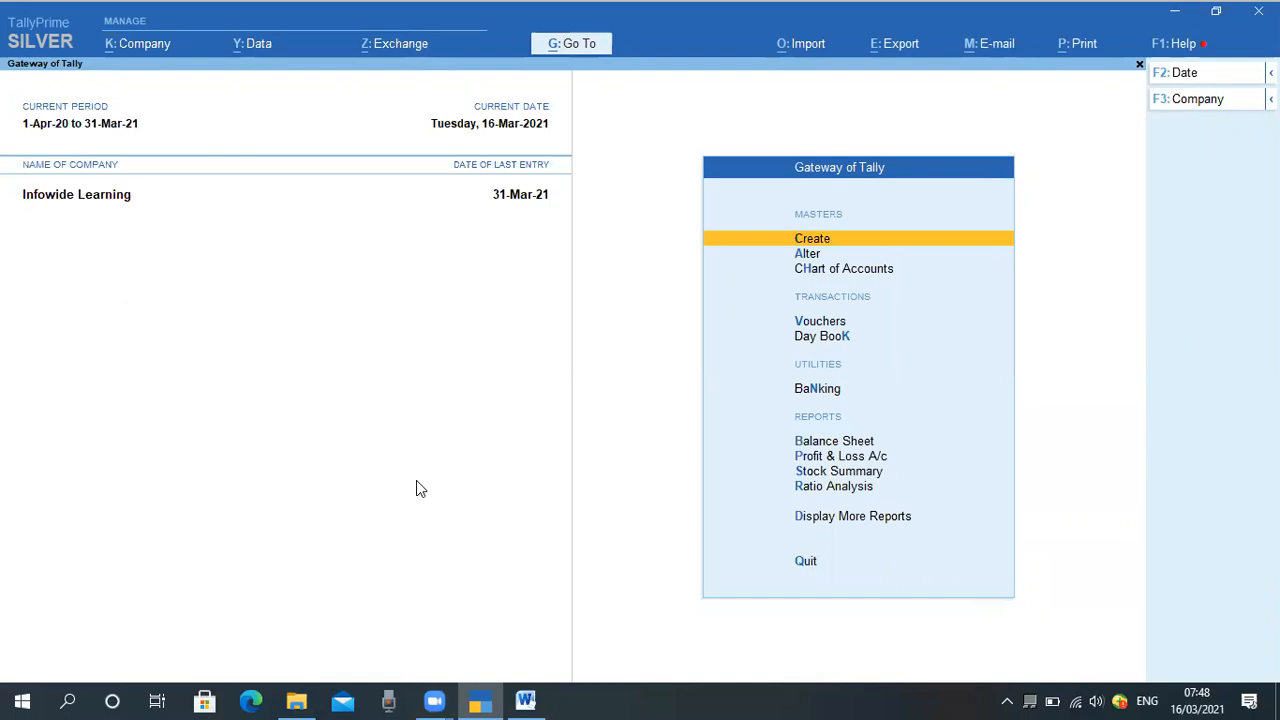
# Step: Stay in the program, display the Other Expenses ledger vouchers, and open the 16-Mar-21 cash payment voucher for alteration
pyautogui.press('Escape')
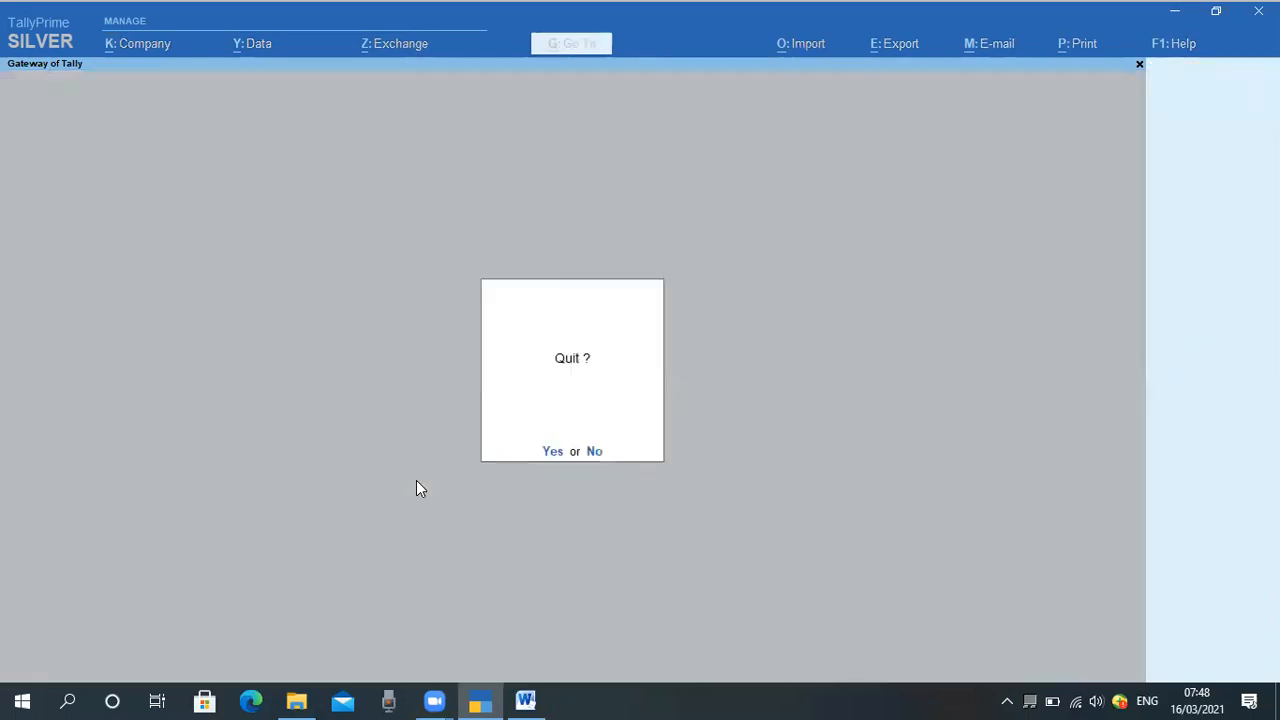
pyautogui.press('Escape')
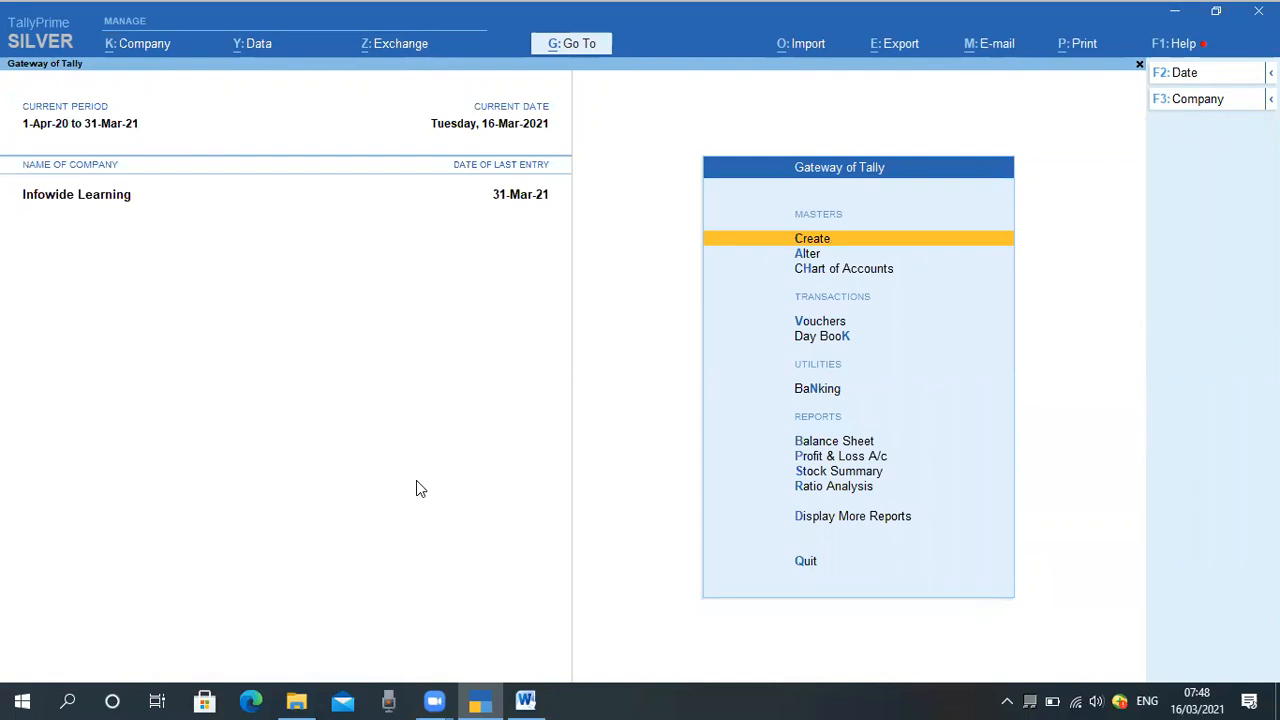
pyautogui.press('d')
pyautogui.press('a')
pyautogui.press('l')
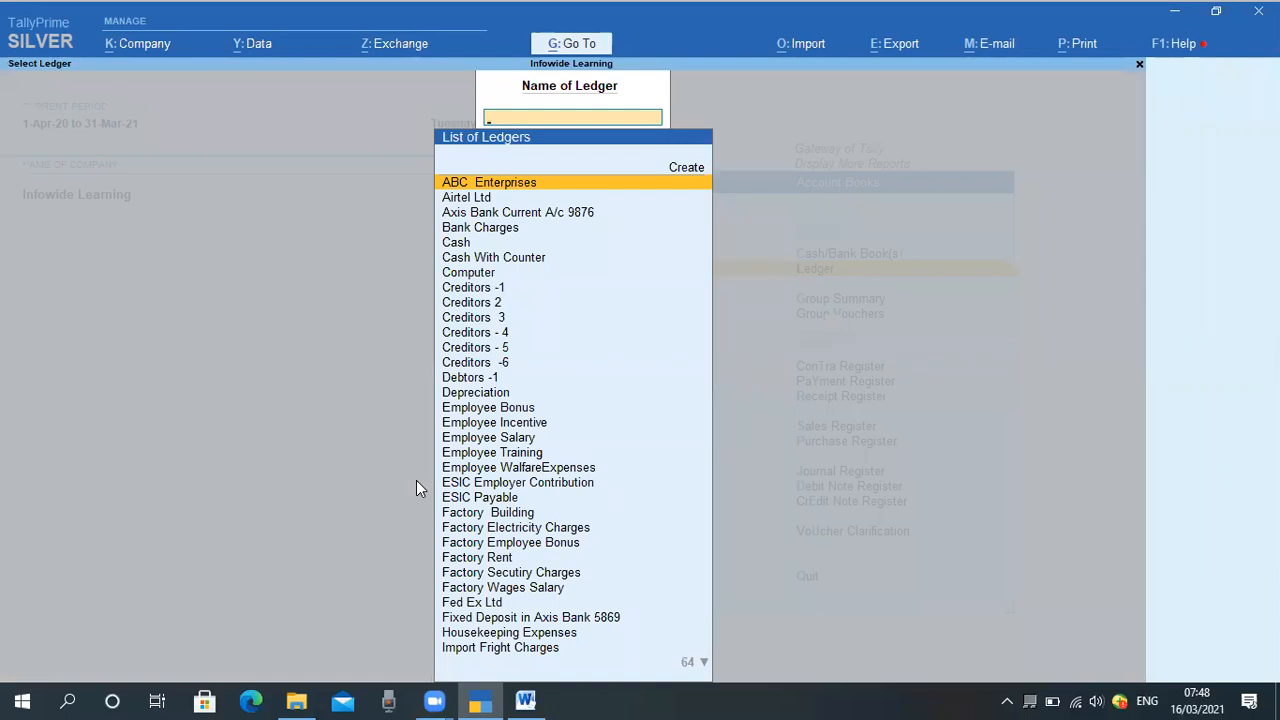
pyautogui.write('Othe')
pyautogui.press('Return')
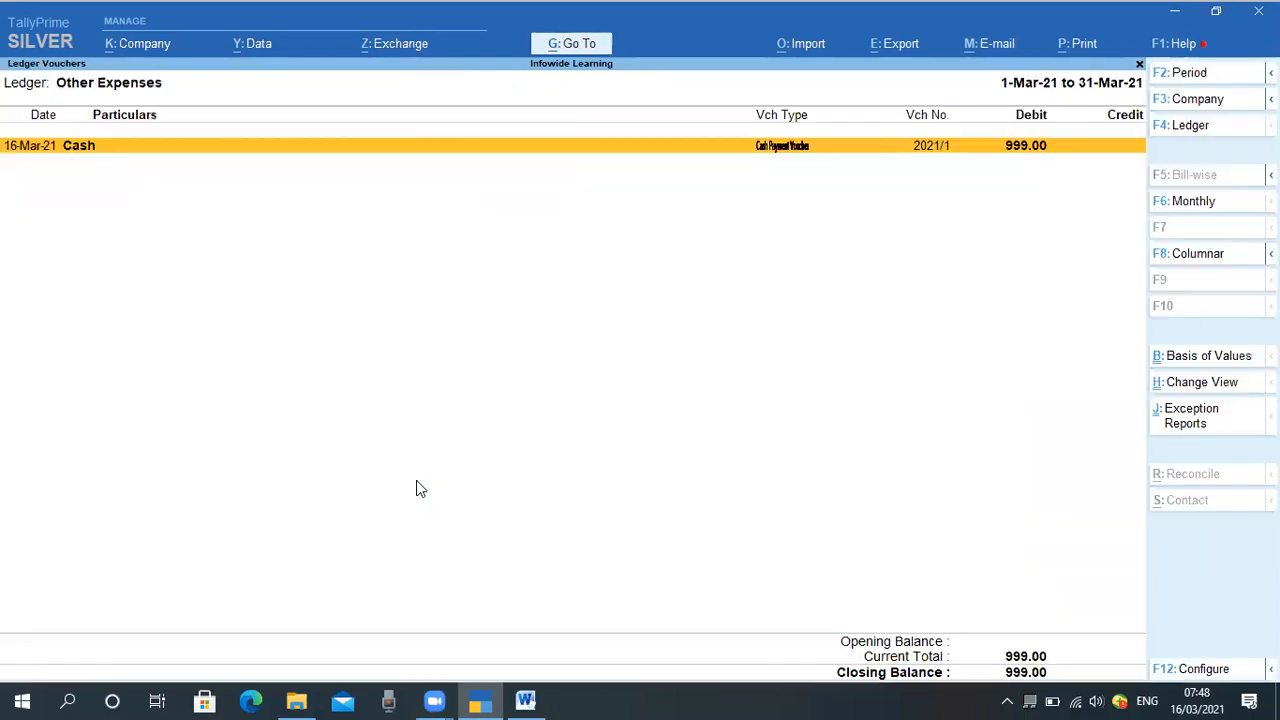
pyautogui.press('Return')
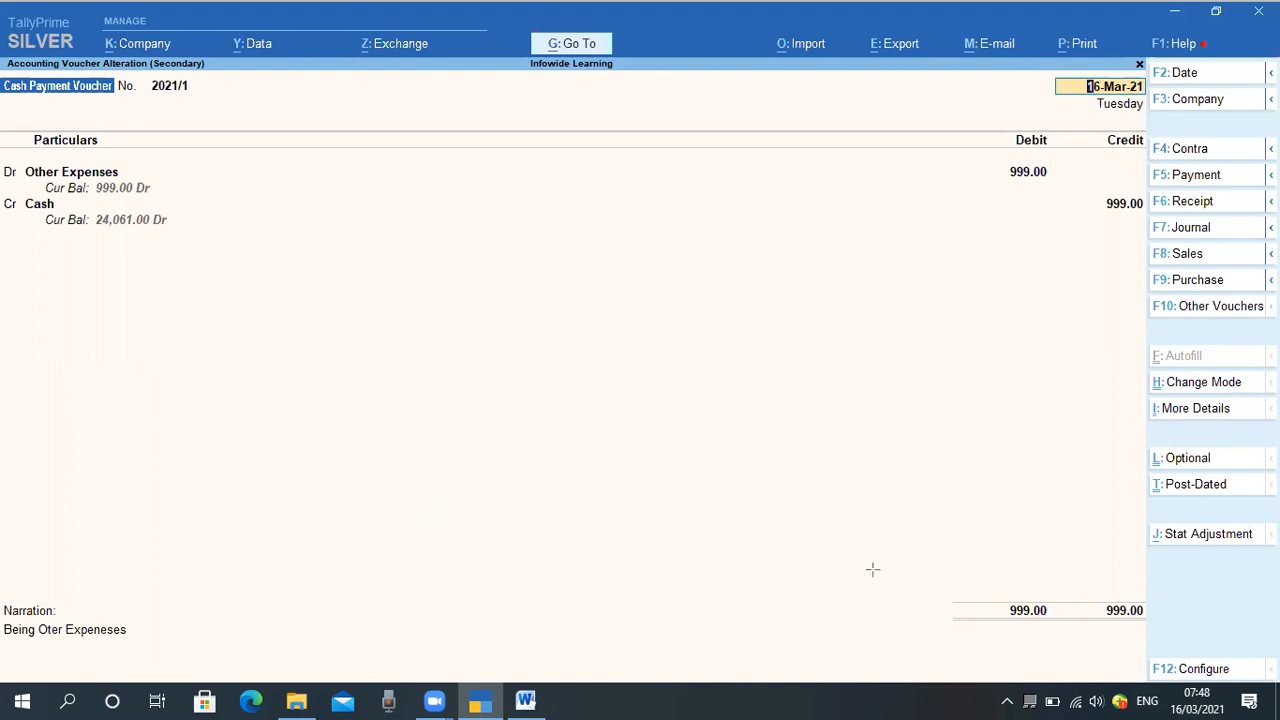
# Step: Mark the Other Expenses cash payment voucher as optional and save it with its ledgers, amounts and narration kept
pyautogui.moveTo(1143, 441)
pyautogui.mouseDown()
pyautogui.moveTo(1176, 488)
pyautogui.moveTo(1278, 466)
pyautogui.mouseUp()
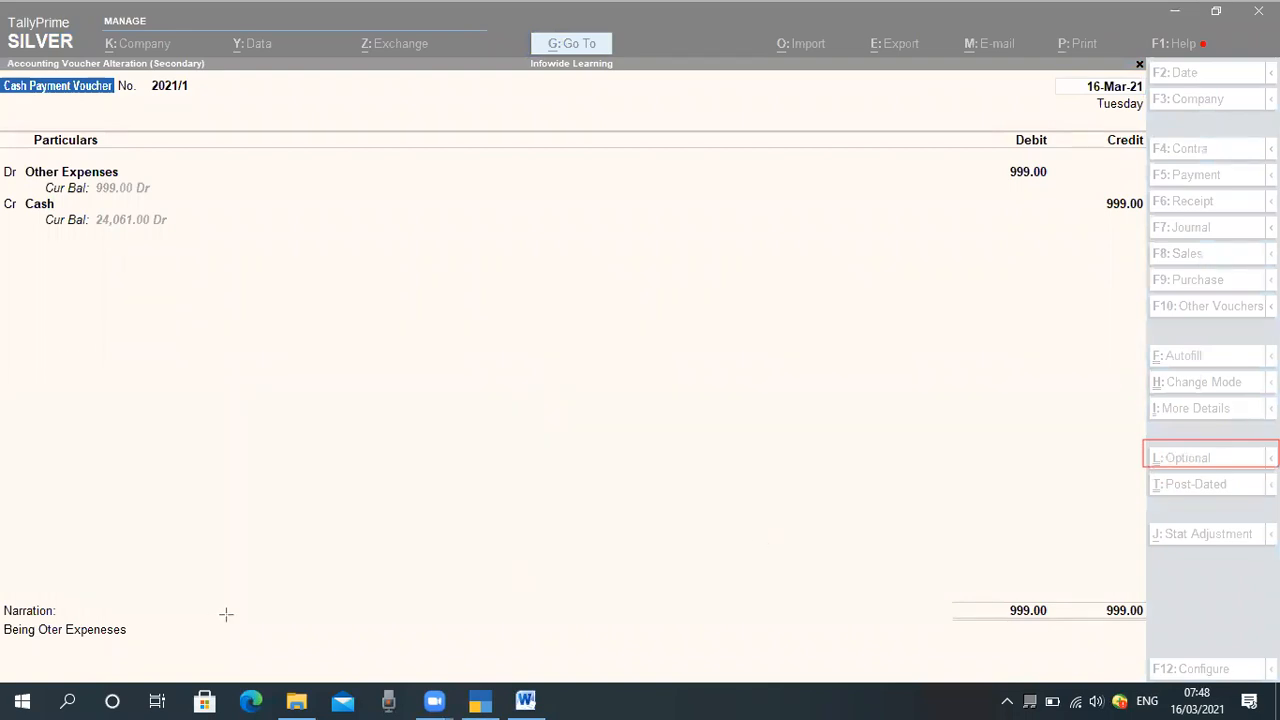
pyautogui.click(380, 546)
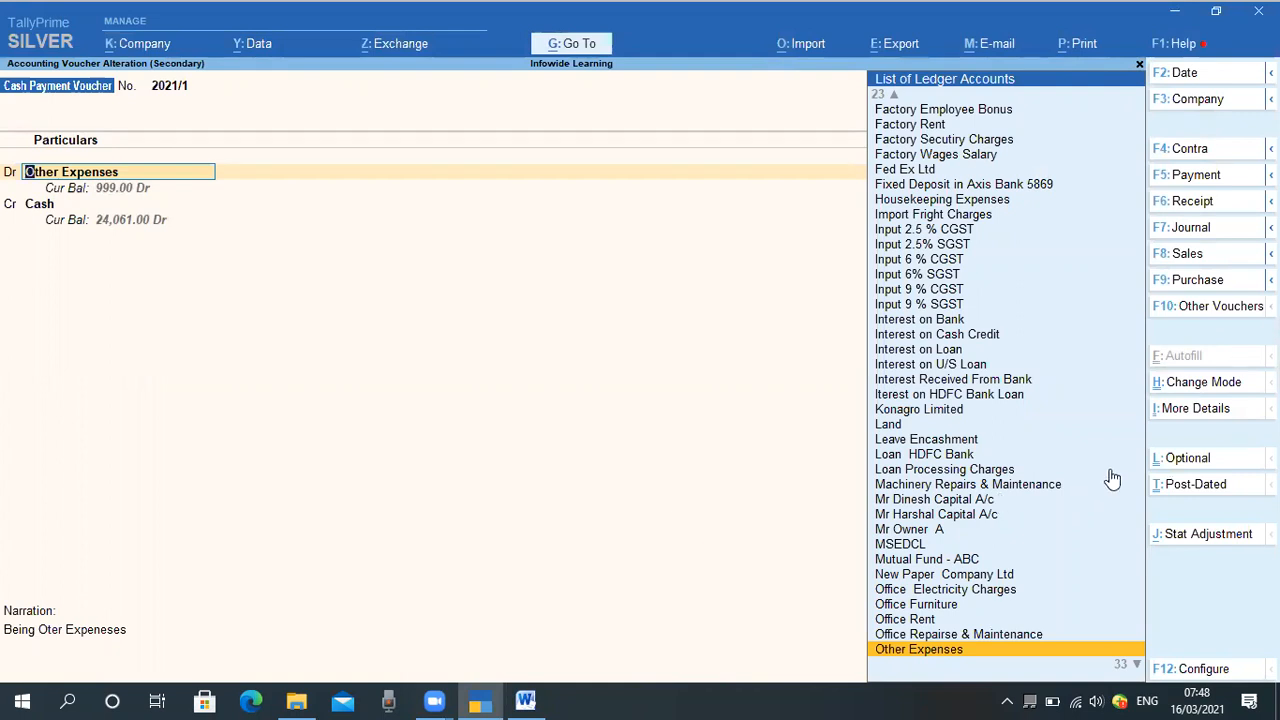
pyautogui.click(1188, 462)
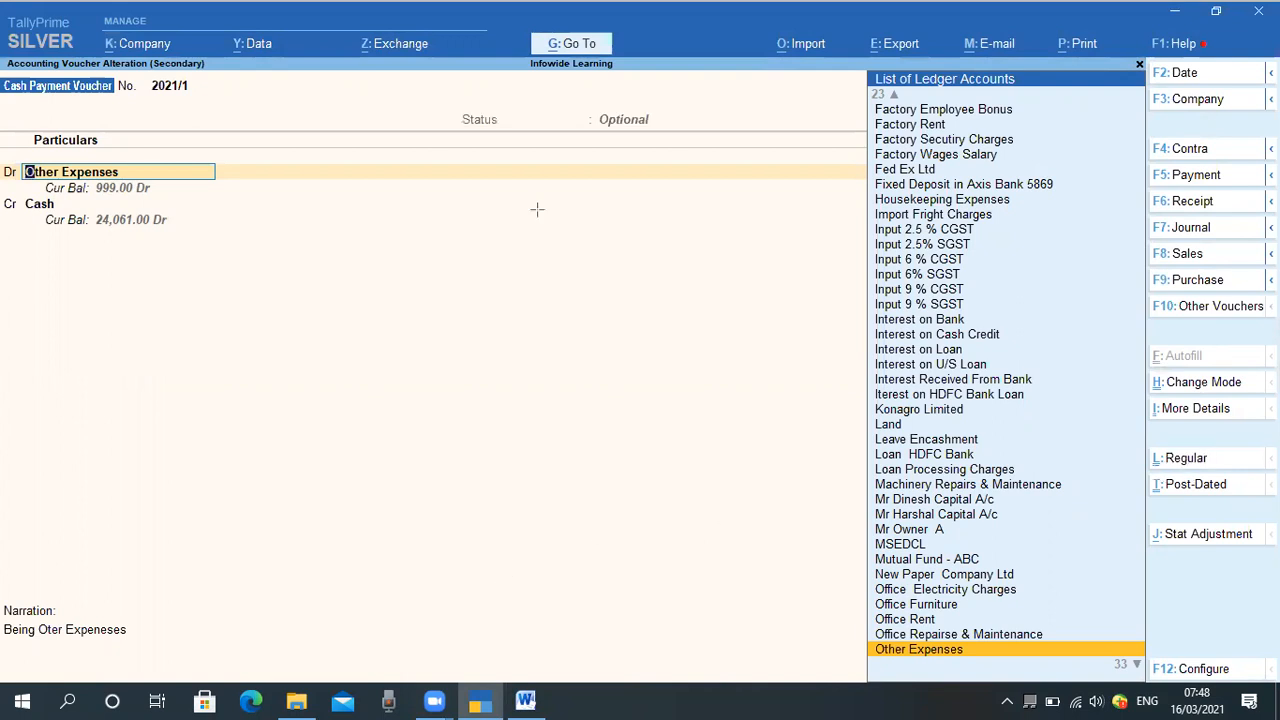
pyautogui.moveTo(451, 106)
pyautogui.mouseDown()
pyautogui.moveTo(574, 140)
pyautogui.moveTo(670, 134)
pyautogui.mouseUp()
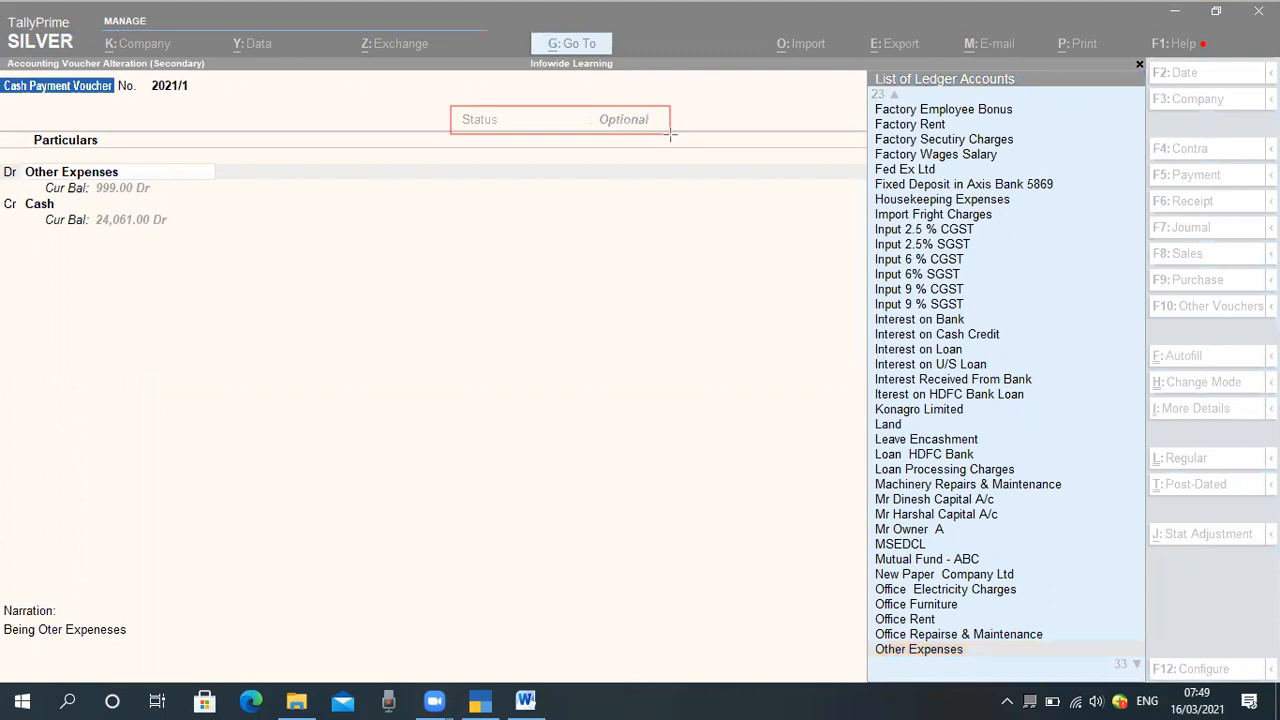
pyautogui.click(299, 547)
pyautogui.click(304, 540)
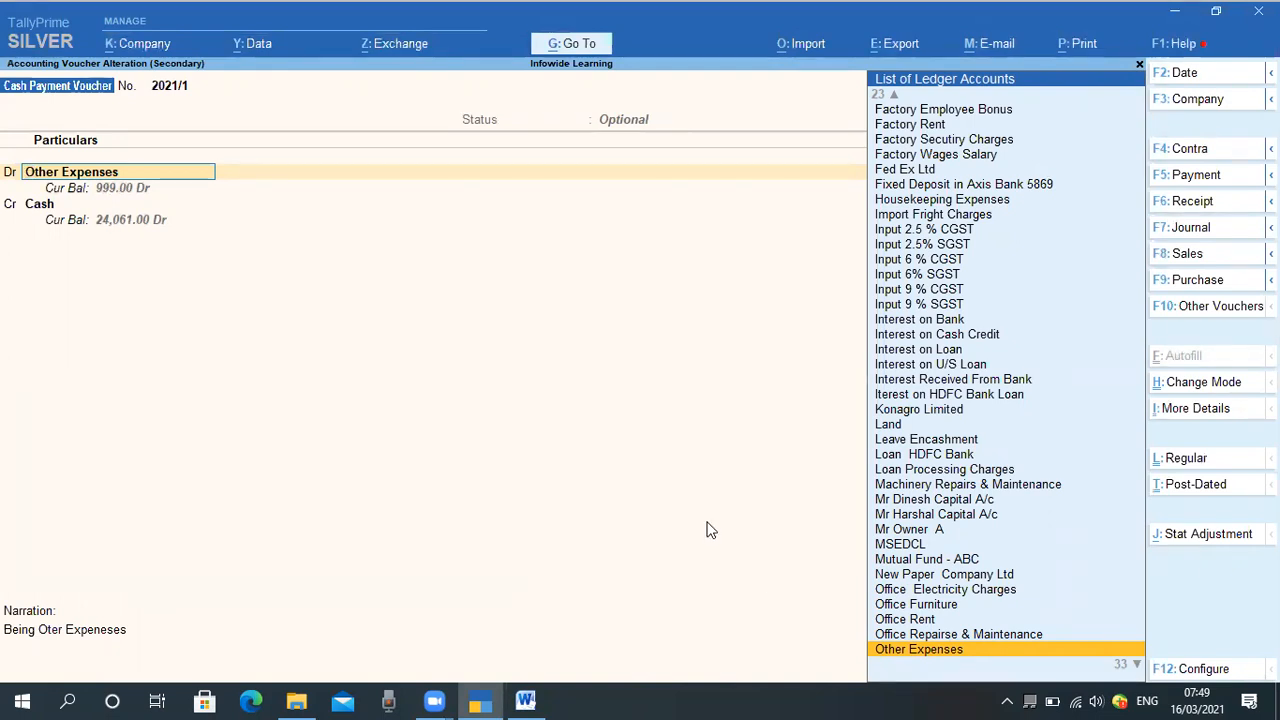
pyautogui.press('Return')
pyautogui.press('Return')
pyautogui.press('Return')
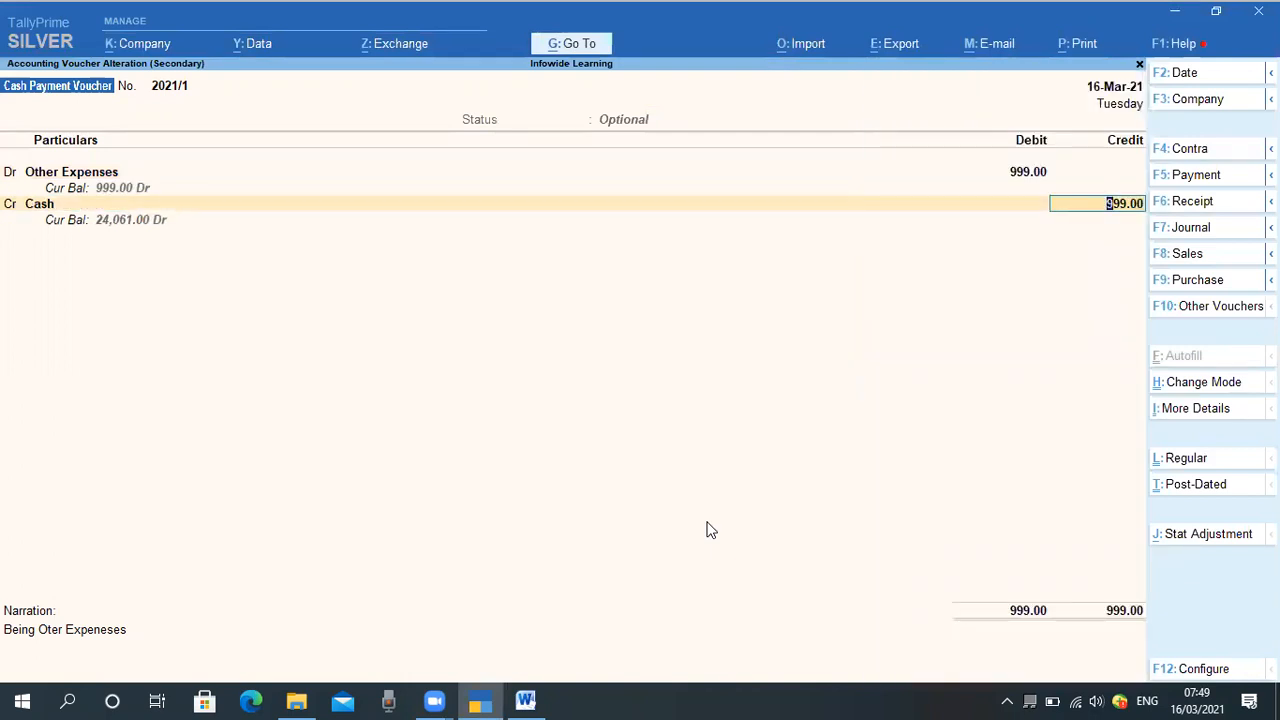
pyautogui.press('Return')
pyautogui.press('Return')
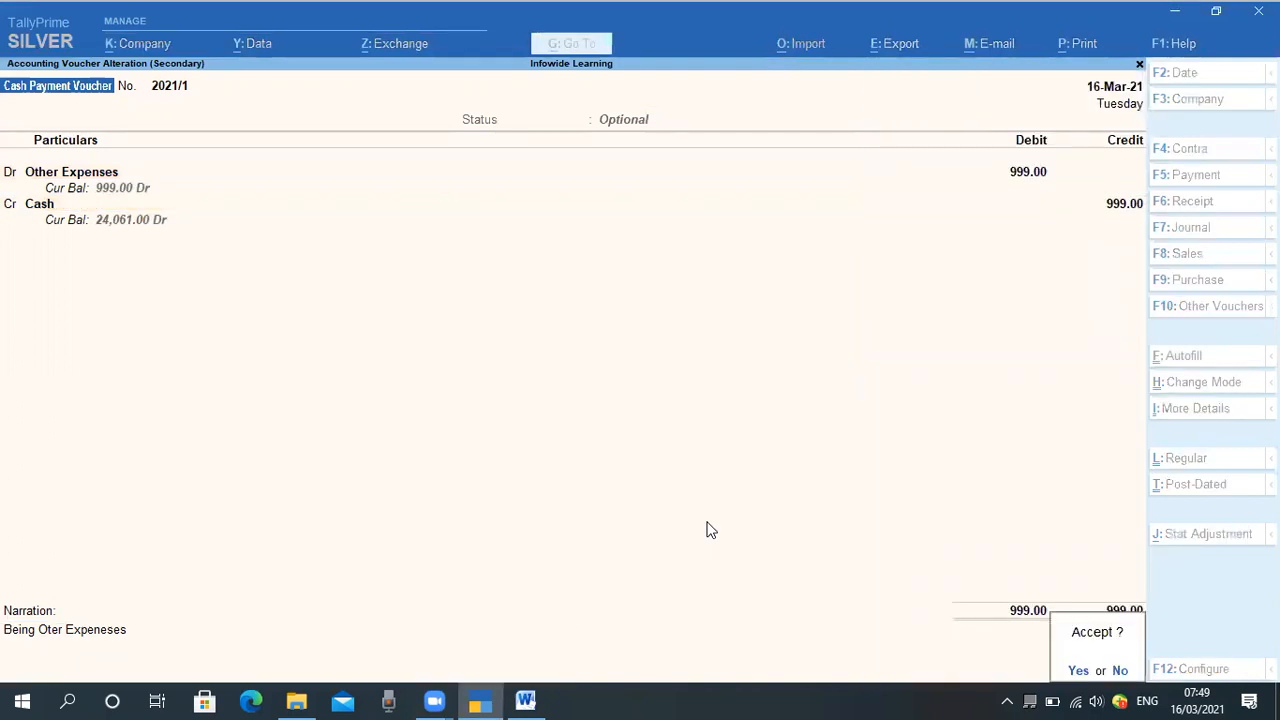
pyautogui.press('Return')
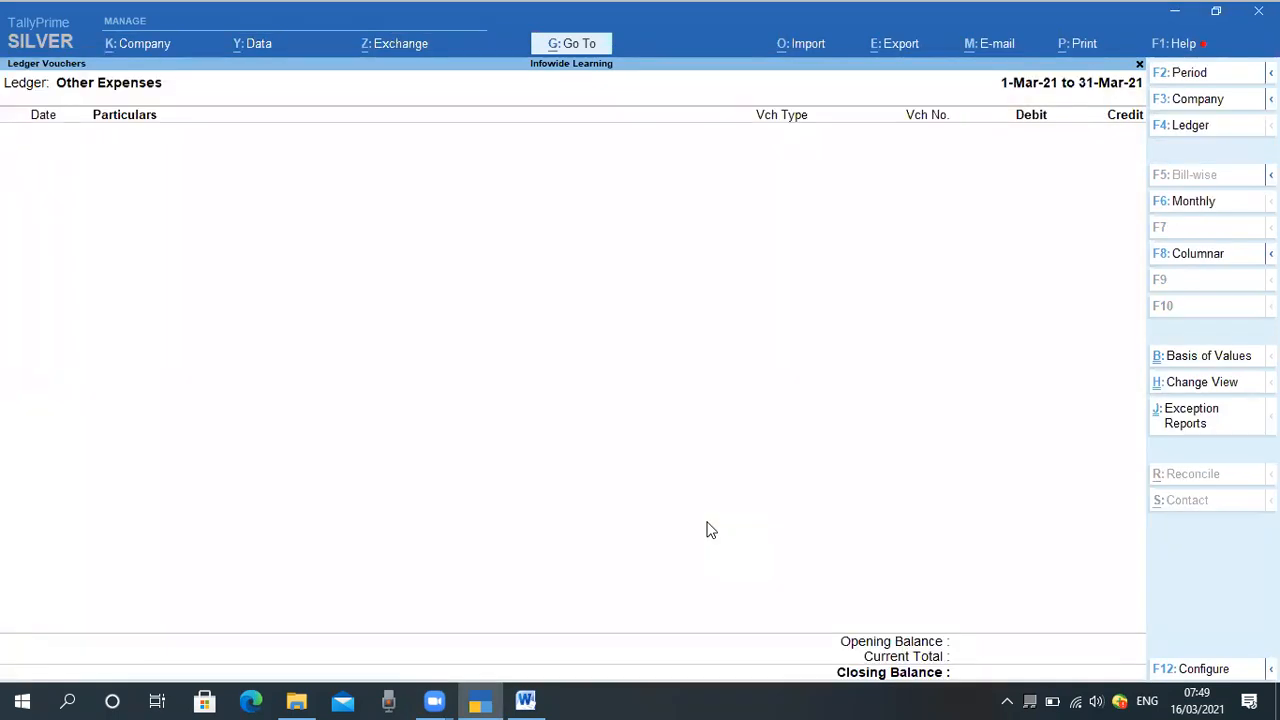
# Step: Redisplay the Other Expenses ledger for the whole financial year and switch the report to its monthly summary
pyautogui.press('Escape')
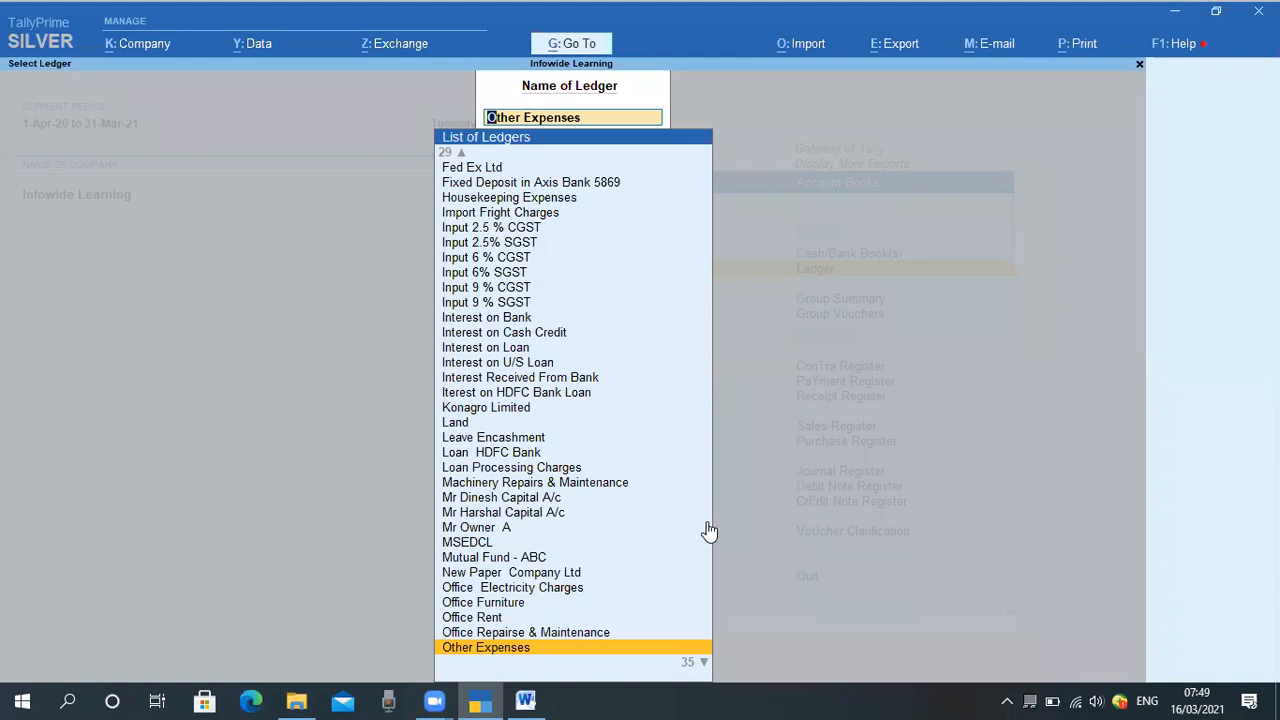
pyautogui.press('Return')
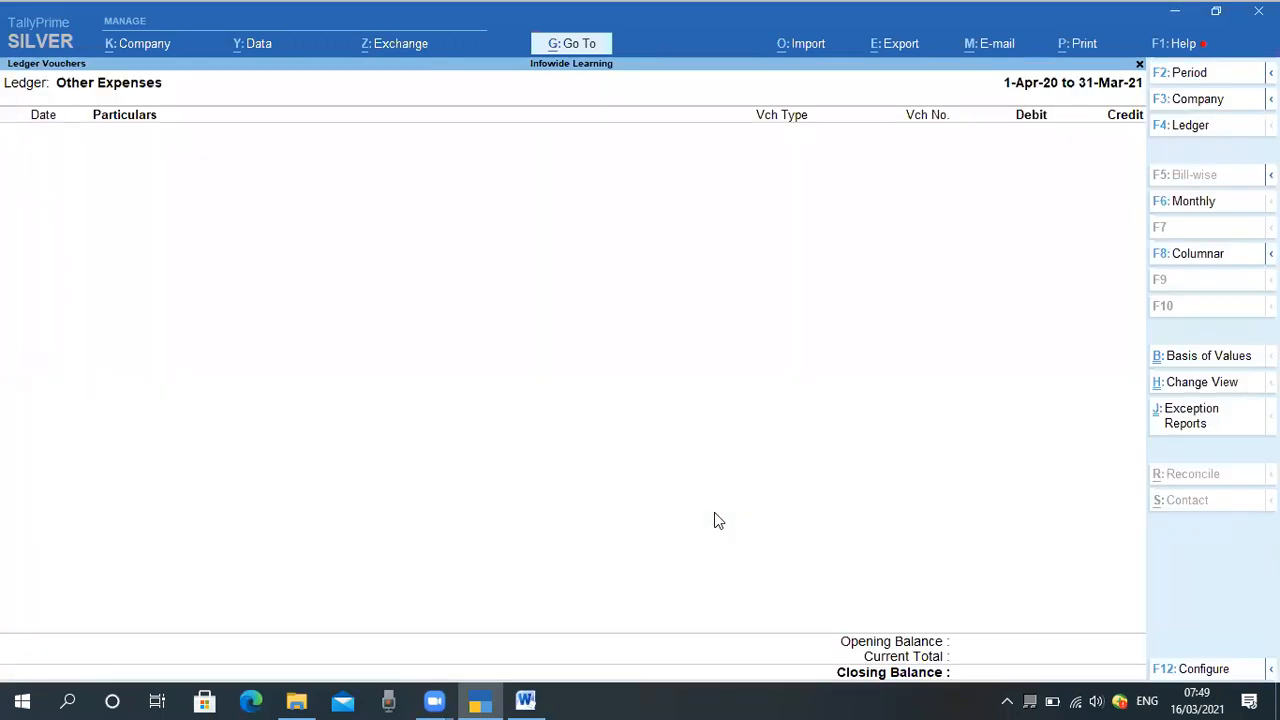
pyautogui.press('F6')
# Step: Examine the months from April to March in the Other Expenses summary for any remaining transactions
pyautogui.press('Up')
pyautogui.press('Up')
pyautogui.press('Up')
pyautogui.press('Up')
pyautogui.press('Up')
pyautogui.press('Up')
pyautogui.press('Up')
pyautogui.press('Up')
pyautogui.press('Up')
pyautogui.press('Up')
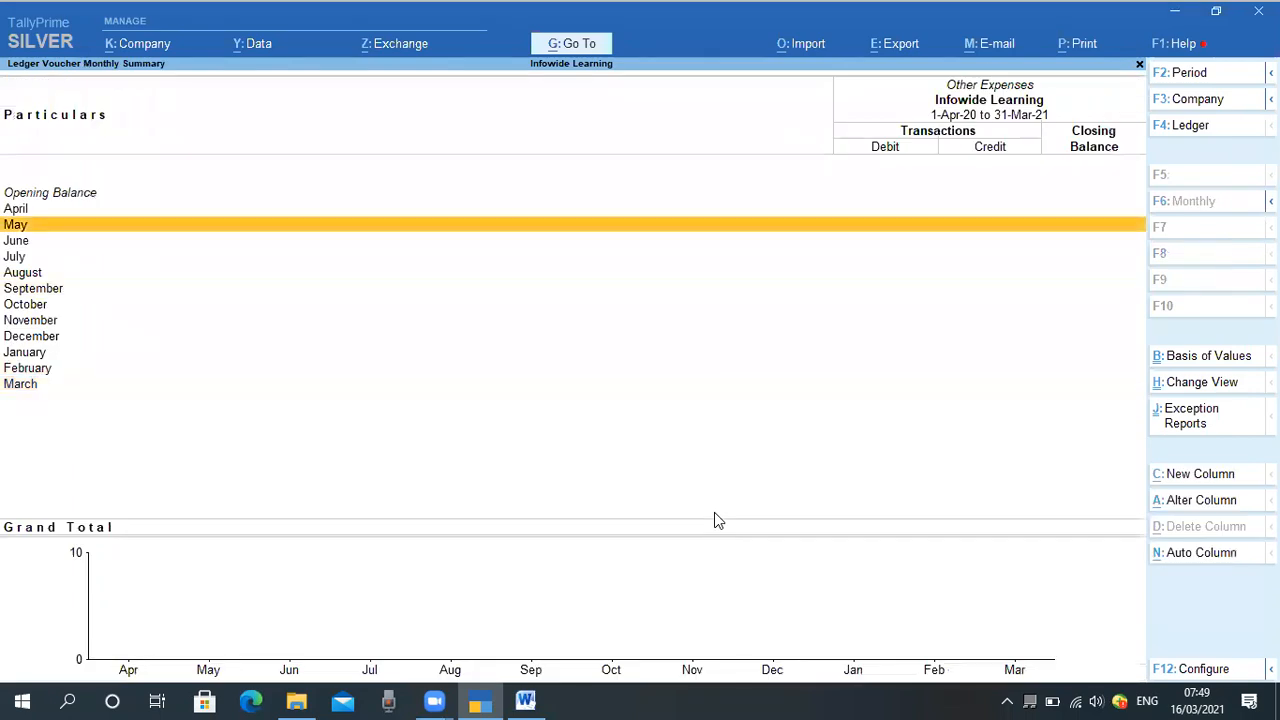
pyautogui.press('Down')
pyautogui.press('End')
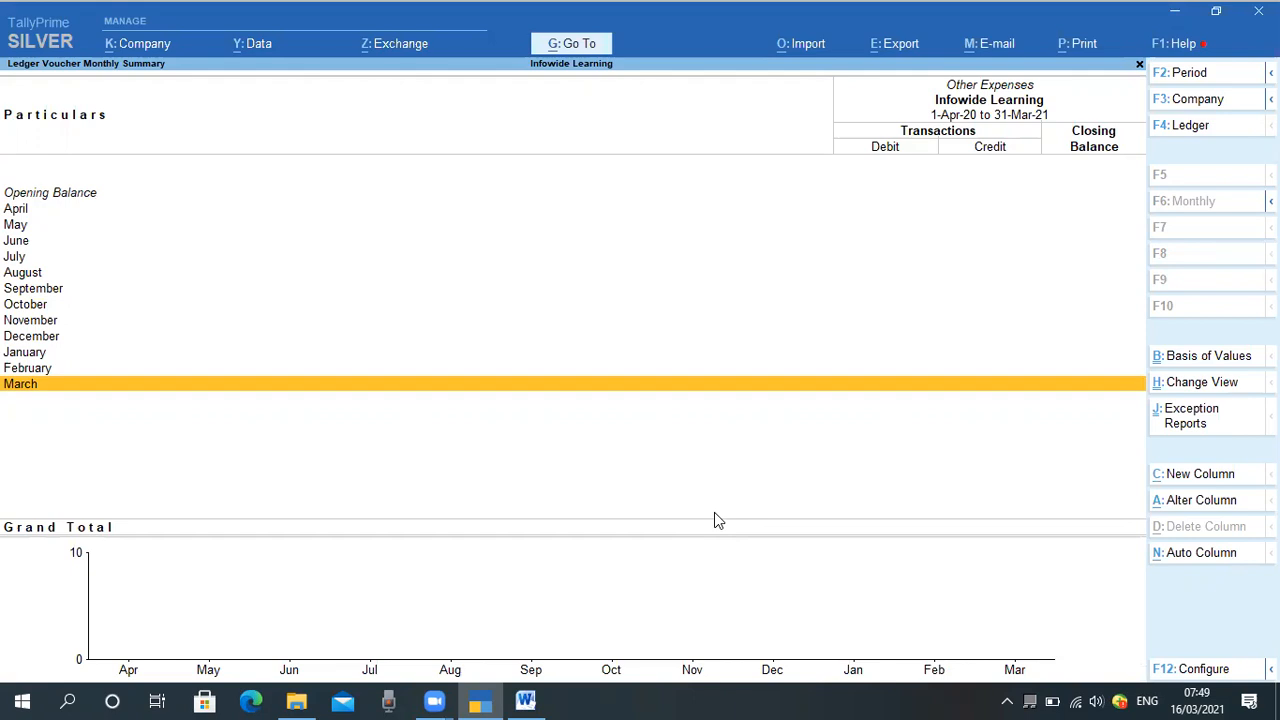
pyautogui.press('Up')
pyautogui.press('Up')
pyautogui.press('Up')
pyautogui.press('Up')
pyautogui.press('Up')
pyautogui.press('Up')
pyautogui.press('Up')
pyautogui.press('Up')
pyautogui.press('Up')
pyautogui.press('Up')
pyautogui.press('Down')
pyautogui.press('Down')
pyautogui.press('Down')
pyautogui.press('Down')
pyautogui.press('Down')
pyautogui.press('Down')
pyautogui.press('Down')
pyautogui.press('Down')
pyautogui.press('Down')
pyautogui.press('Down')
pyautogui.press('Up')
pyautogui.press('Up')
pyautogui.press('Up')
pyautogui.press('Up')
pyautogui.press('Up')
pyautogui.press('Up')
pyautogui.press('Up')
pyautogui.press('Up')
pyautogui.press('Up')
pyautogui.press('Up')
pyautogui.press('Up')
pyautogui.press('Down')
pyautogui.press('Down')
pyautogui.press('Down')
pyautogui.press('Down')
pyautogui.press('Down')
pyautogui.press('Down')
pyautogui.press('Down')
pyautogui.press('Down')
pyautogui.press('Down')
pyautogui.press('Down')
pyautogui.press('Down')
pyautogui.press('Up')
pyautogui.press('Up')
pyautogui.press('Up')
pyautogui.press('Up')
pyautogui.press('Up')
pyautogui.press('Up')
pyautogui.press('Up')
pyautogui.press('Up')
pyautogui.press('Up')
# Step: View the Other Expenses ledger vouchers again, and close the reports back to the Gateway of Tally without quitting
pyautogui.press('Return')
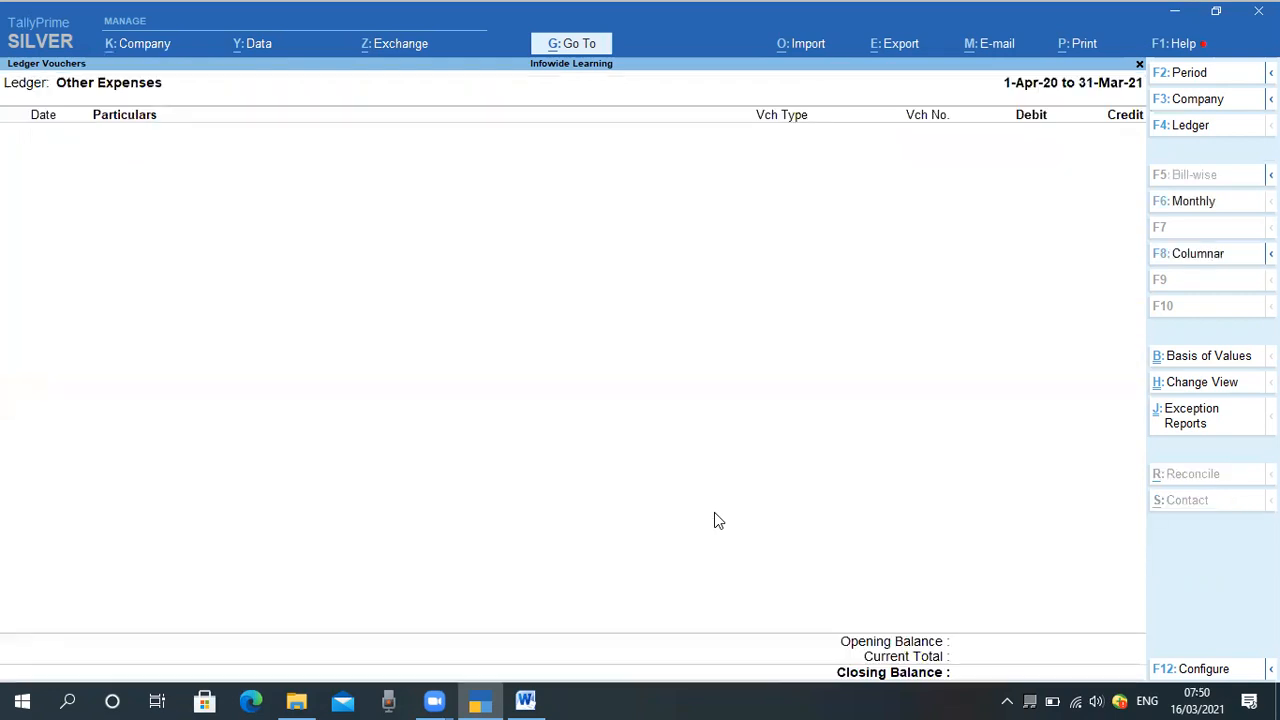
pyautogui.press('Escape')
pyautogui.press('Escape')
pyautogui.press('Escape')
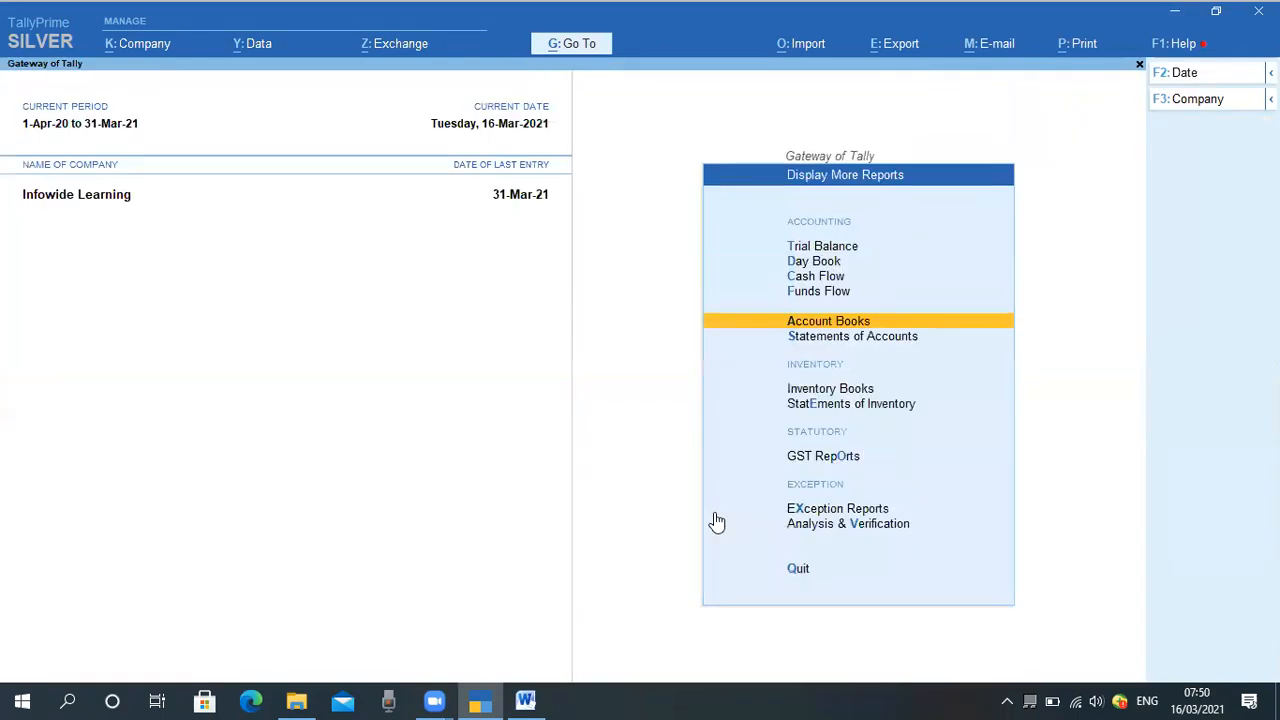
pyautogui.press('Escape')
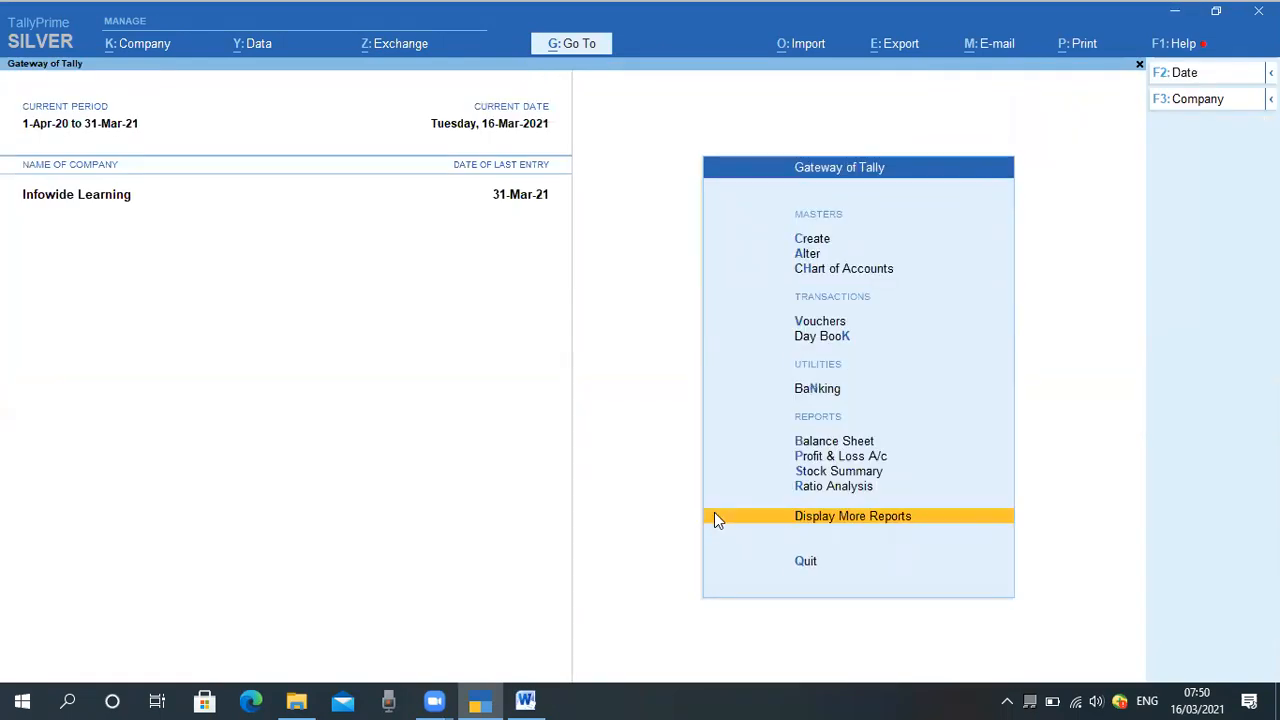
pyautogui.press('Escape')
pyautogui.press('n')
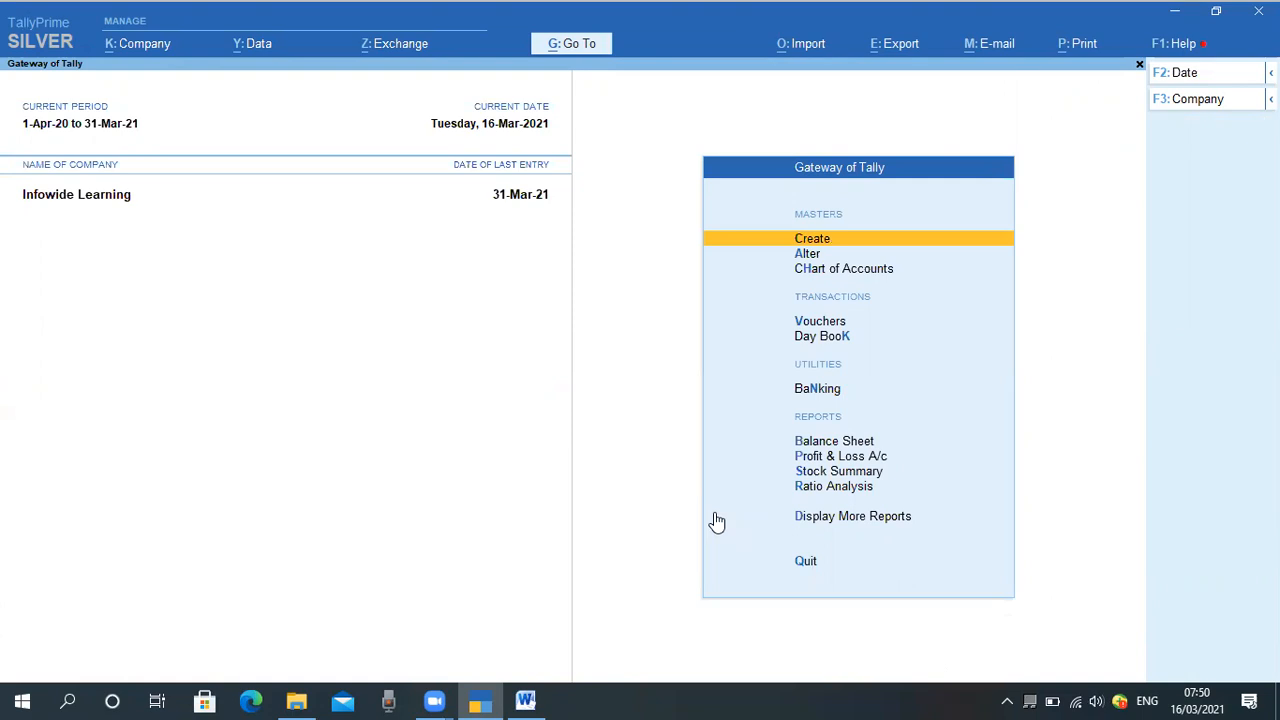
# Step: Open the Exception Reports among the additional display reports
pyautogui.press('Down')
pyautogui.press('Down')
pyautogui.press('Down')
pyautogui.press('Down')
pyautogui.press('Down')
pyautogui.press('Down')
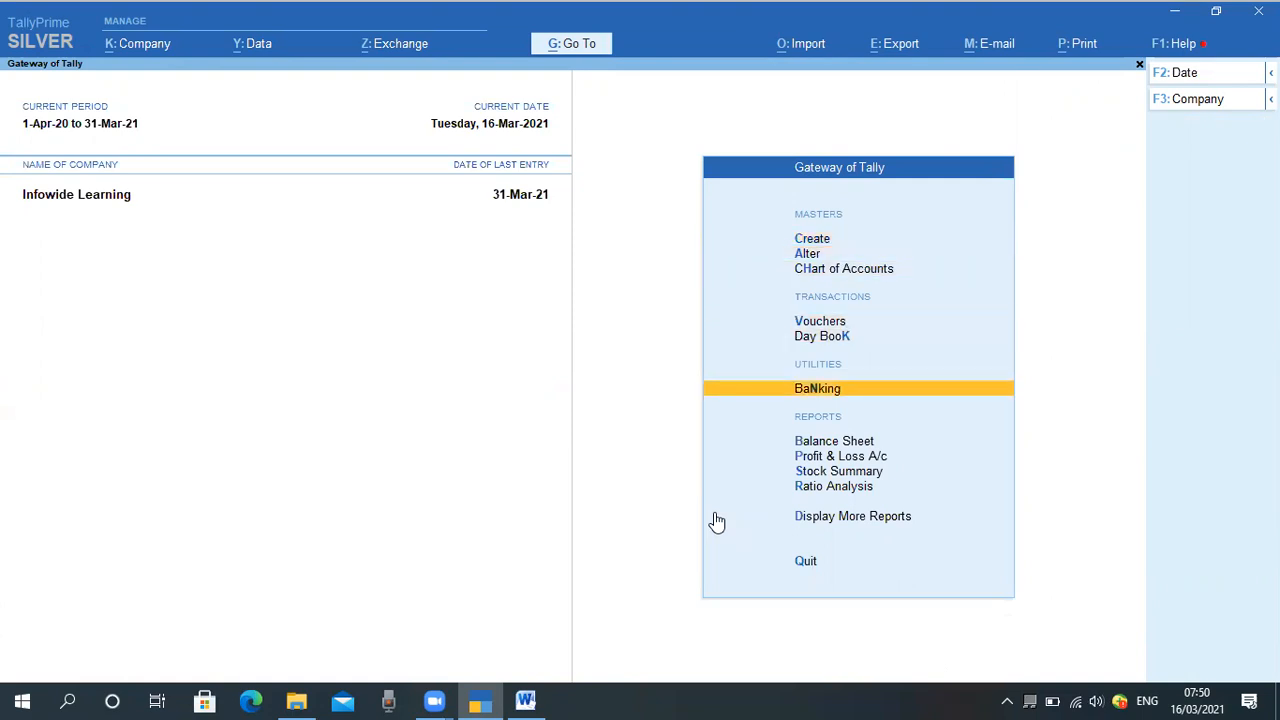
pyautogui.press('Up')
pyautogui.press('Down')
pyautogui.press('Down')
pyautogui.press('Down')
pyautogui.press('Down')
pyautogui.press('Down')
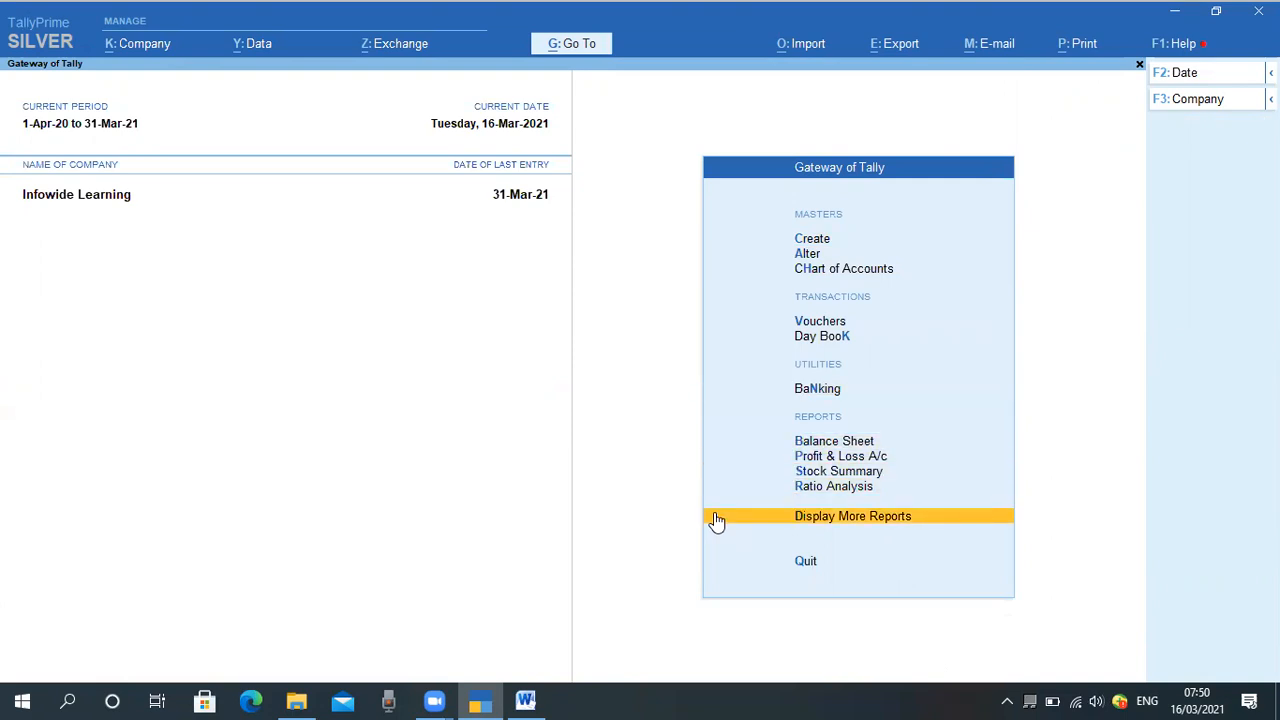
pyautogui.press('Return')
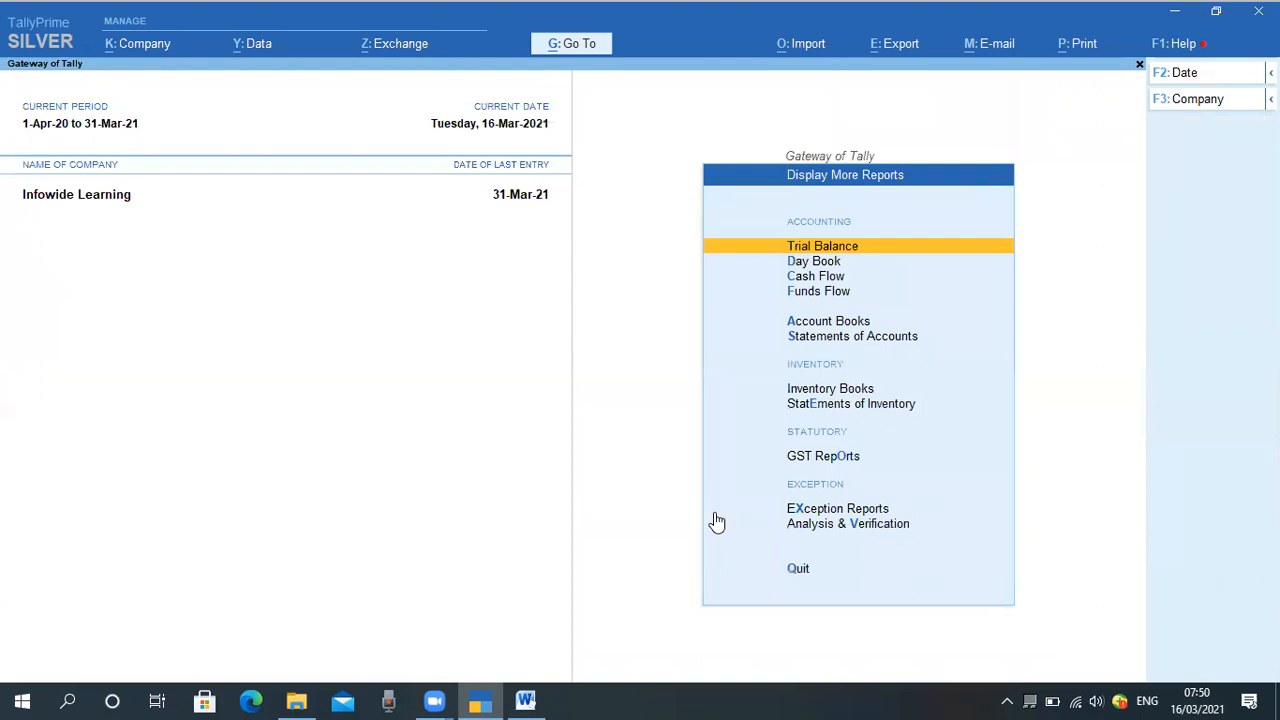
pyautogui.press('Down')
pyautogui.press('Down')
pyautogui.press('Down')
pyautogui.press('Down')
pyautogui.press('Down')
pyautogui.press('Down')
pyautogui.press('Down')
pyautogui.press('Down')
pyautogui.press('Down')
pyautogui.press('Down')
pyautogui.press('Up')
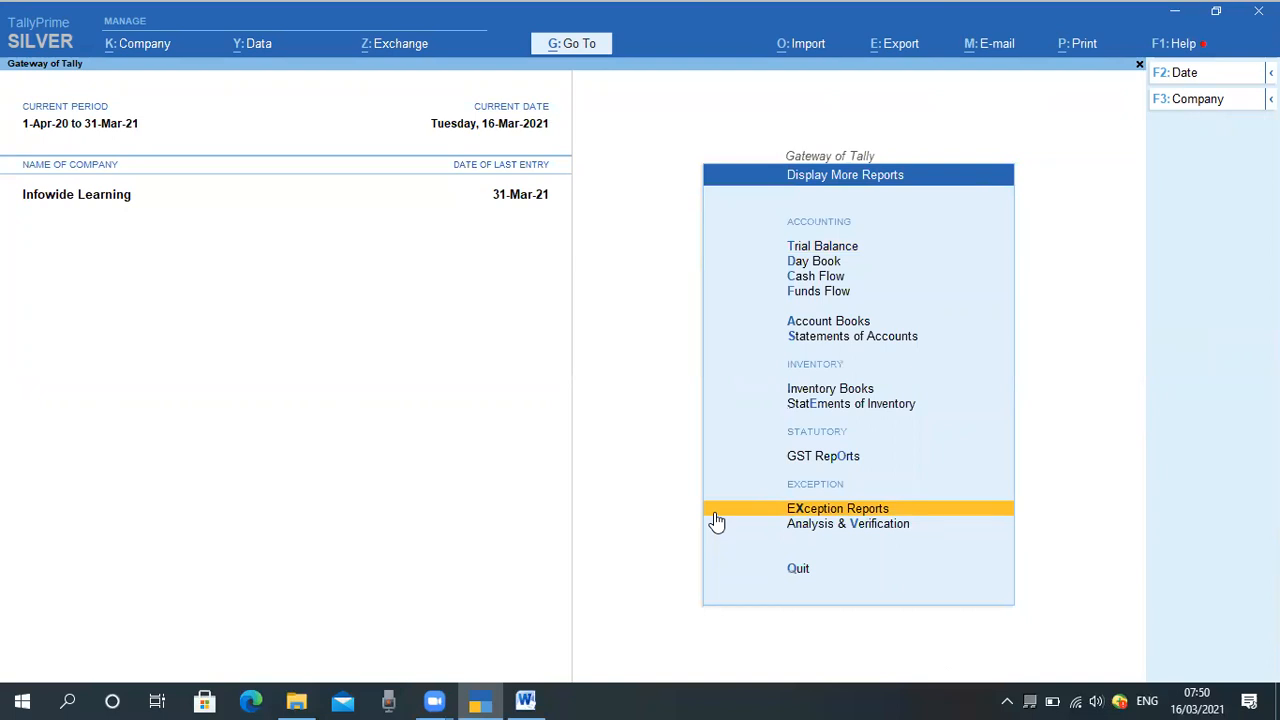
pyautogui.press('Return')
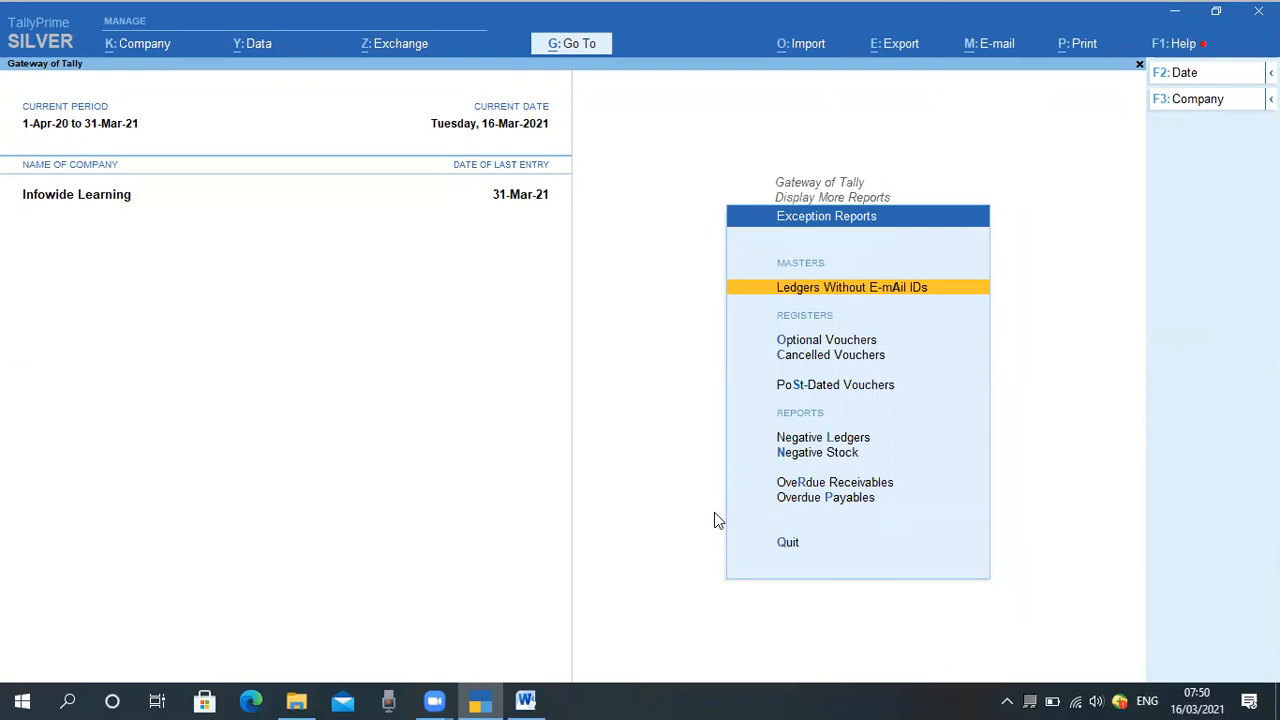
# Step: Display the register of optional vouchers and examine its period and the Other Expenses entry
pyautogui.press('Down')
pyautogui.press('Down')
pyautogui.press('Up')
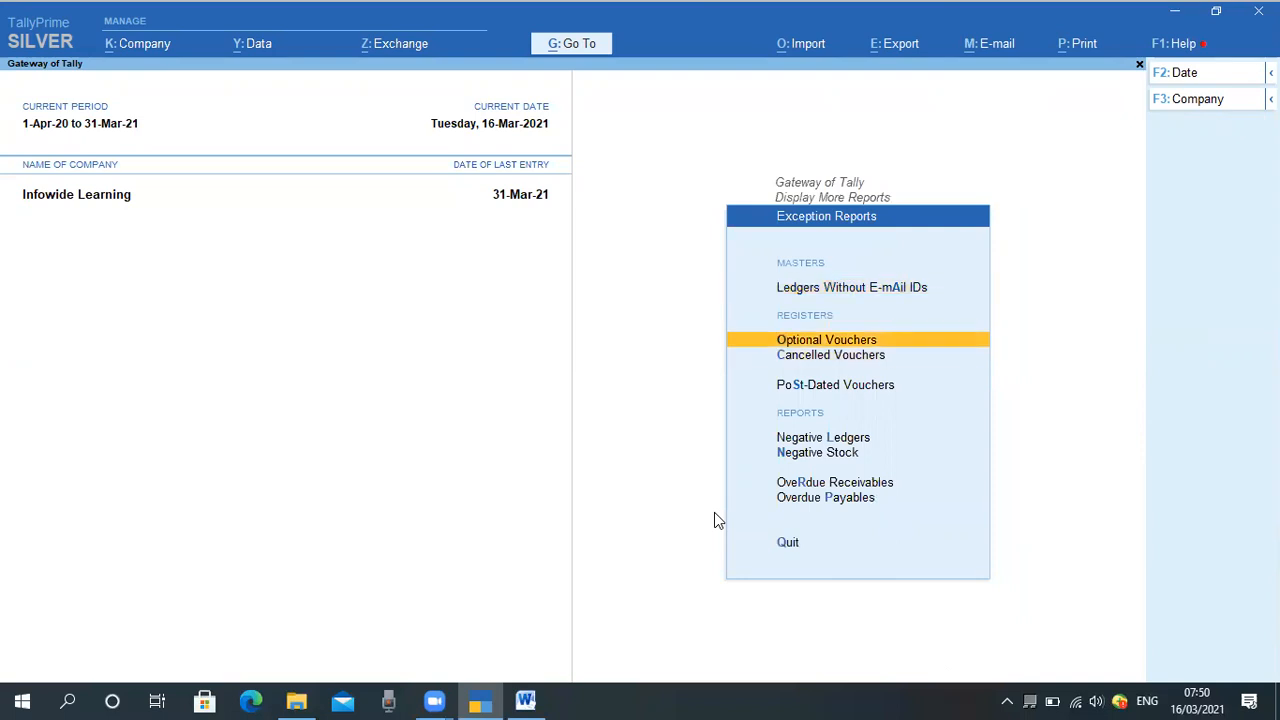
pyautogui.press('Return')
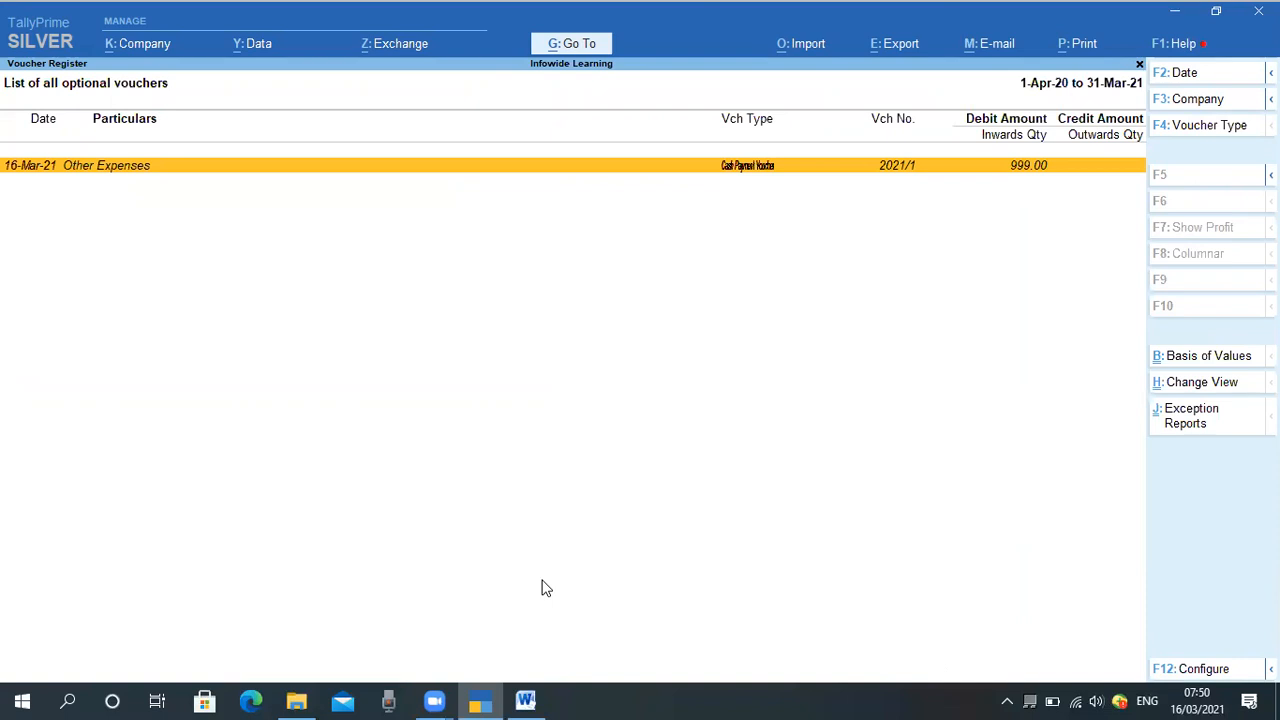
pyautogui.click(1047, 88)
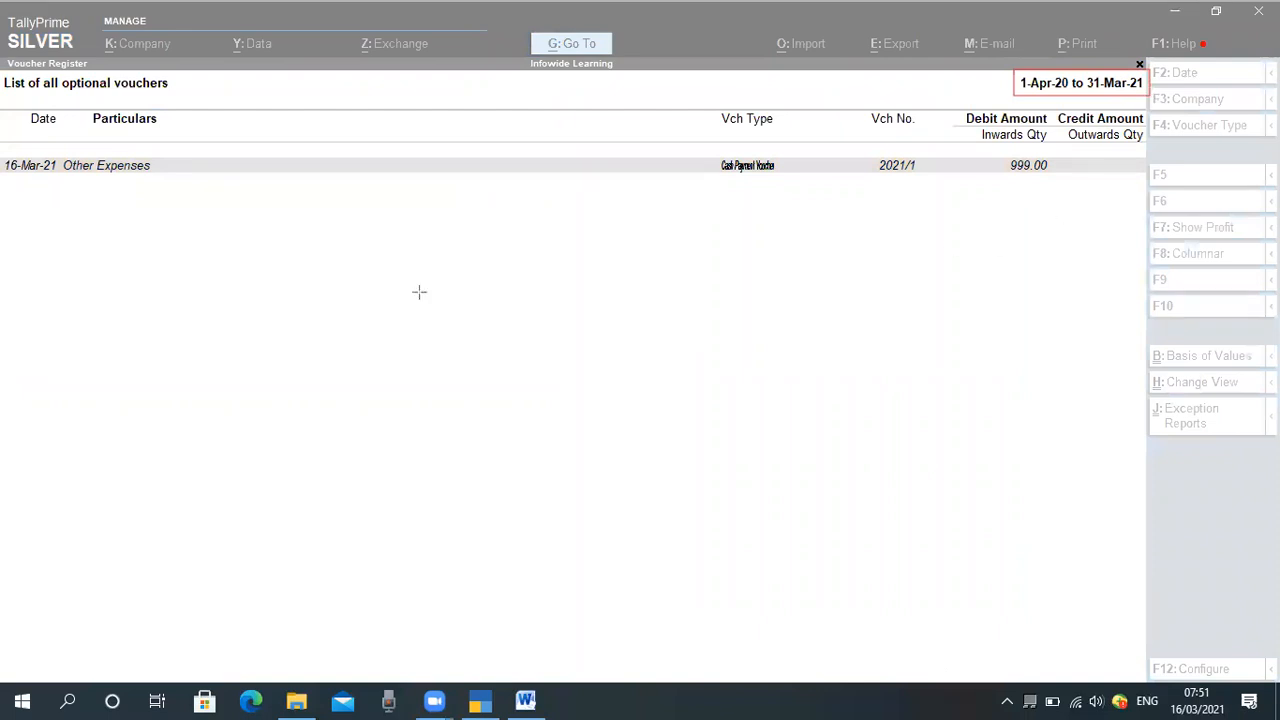
pyautogui.moveTo(1, 142); pyautogui.dragTo(94, 198)
pyautogui.moveTo(383, 185); pyautogui.dragTo(1134, 188)
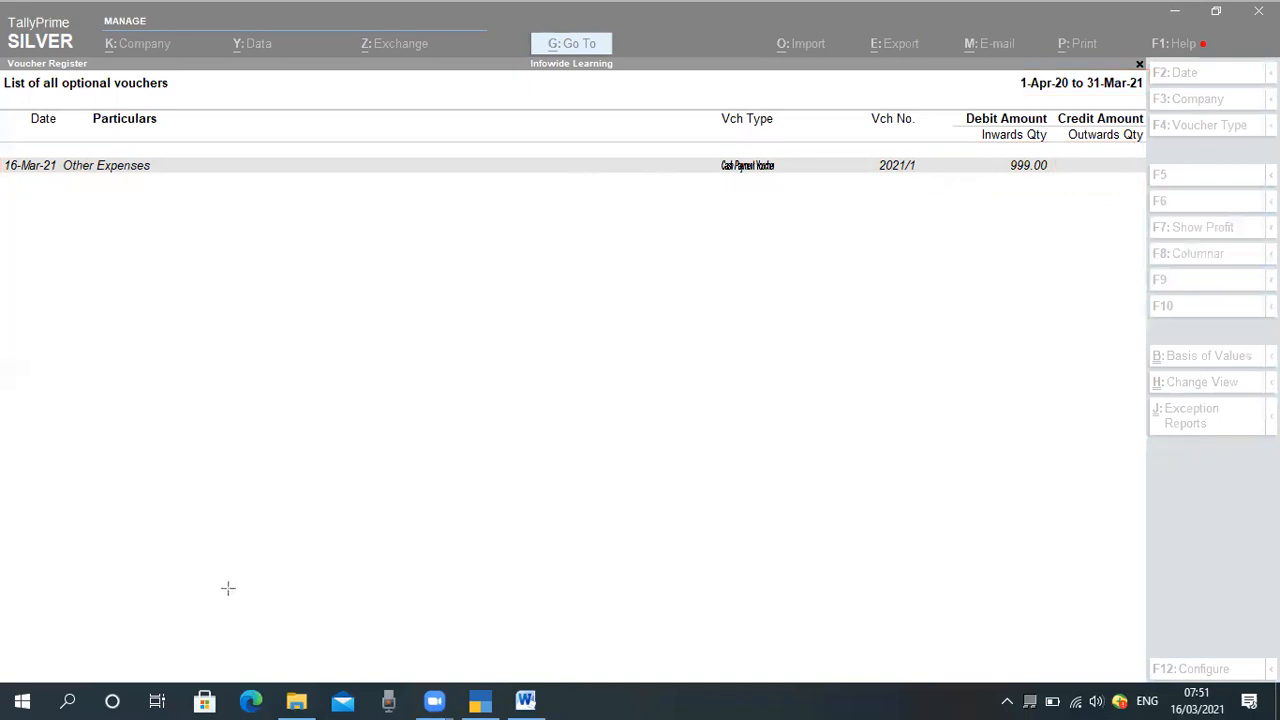
pyautogui.click(389, 511)
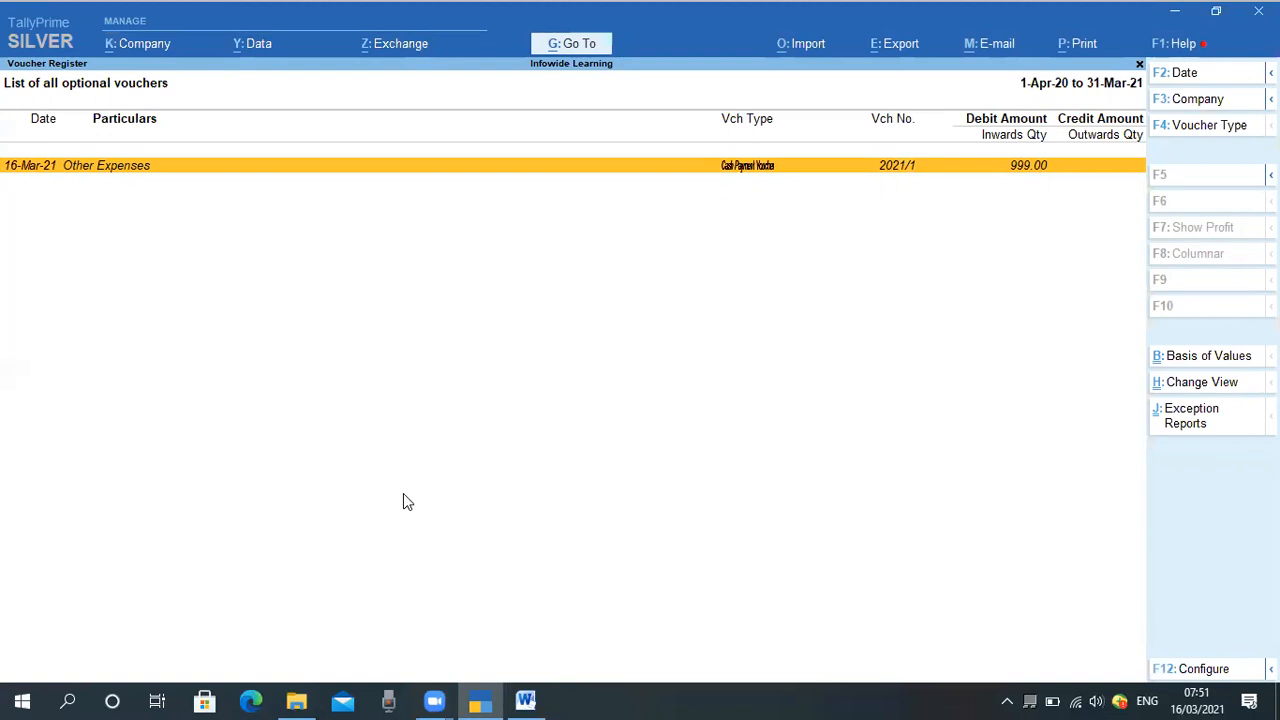
# Step: Open the optional Other Expenses voucher for alteration and replace its debit ledger with Transport Charges
pyautogui.press('Return')
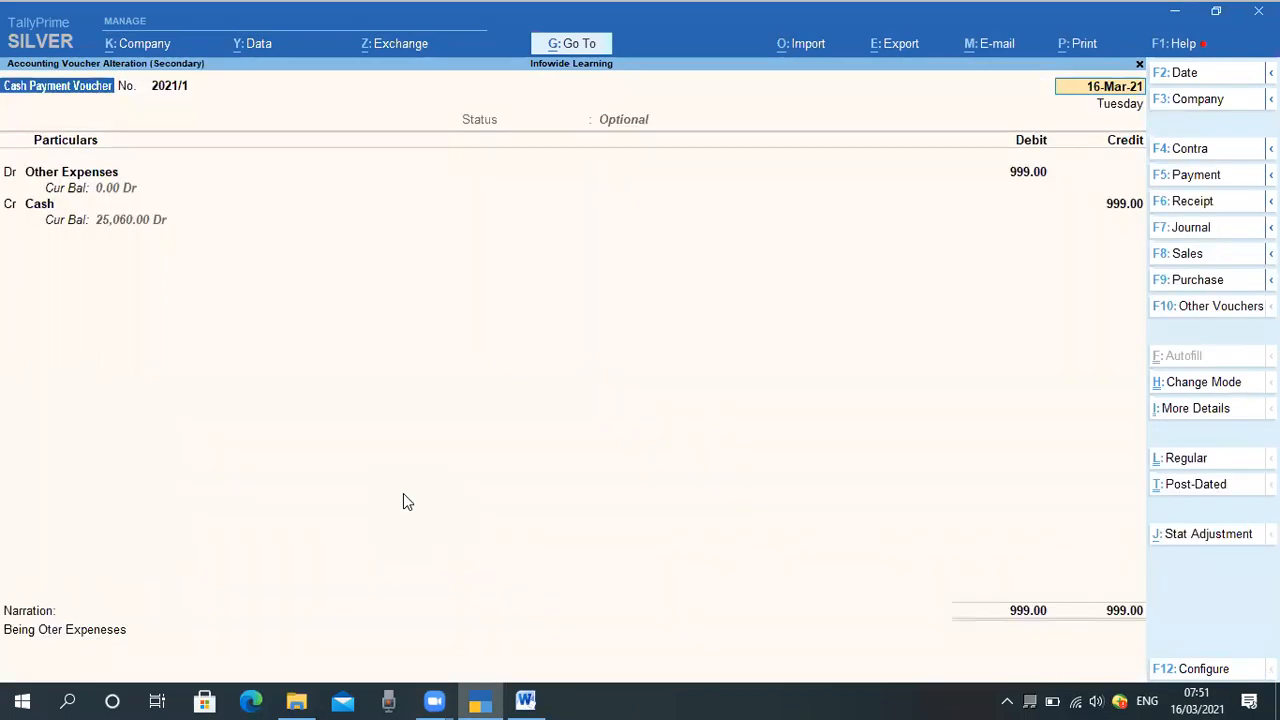
pyautogui.press('Return')
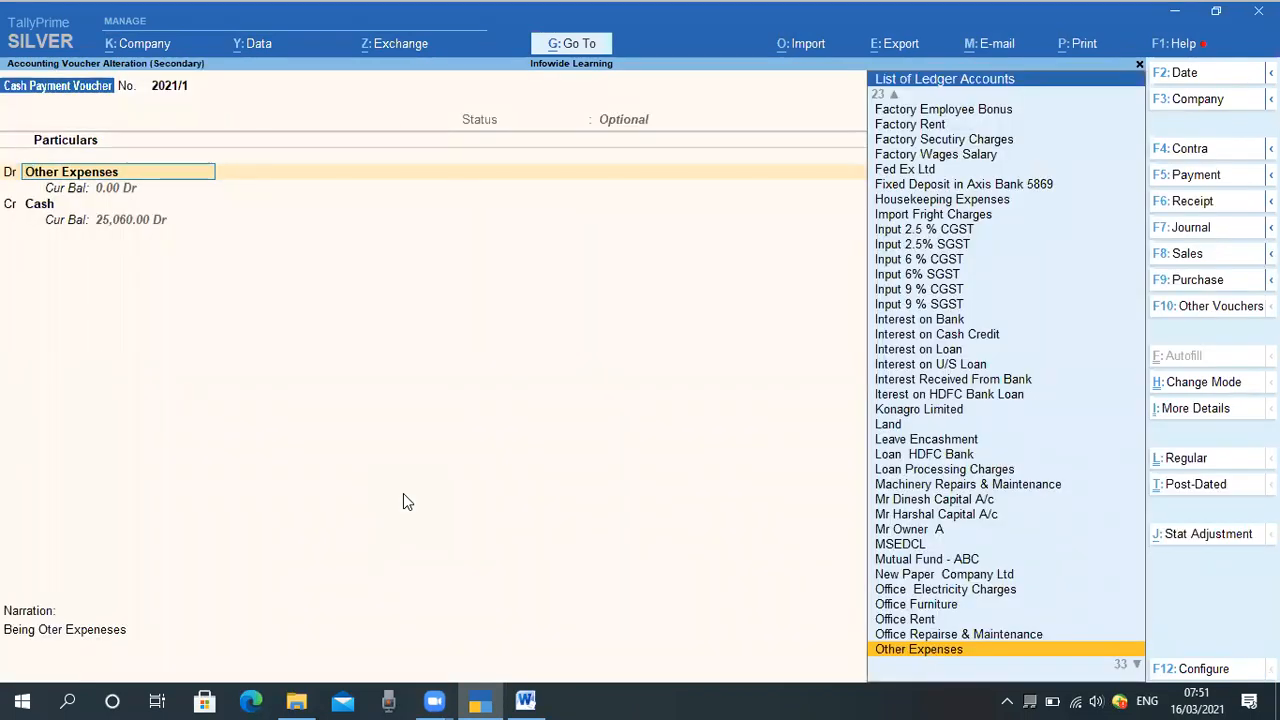
pyautogui.write('Tra')
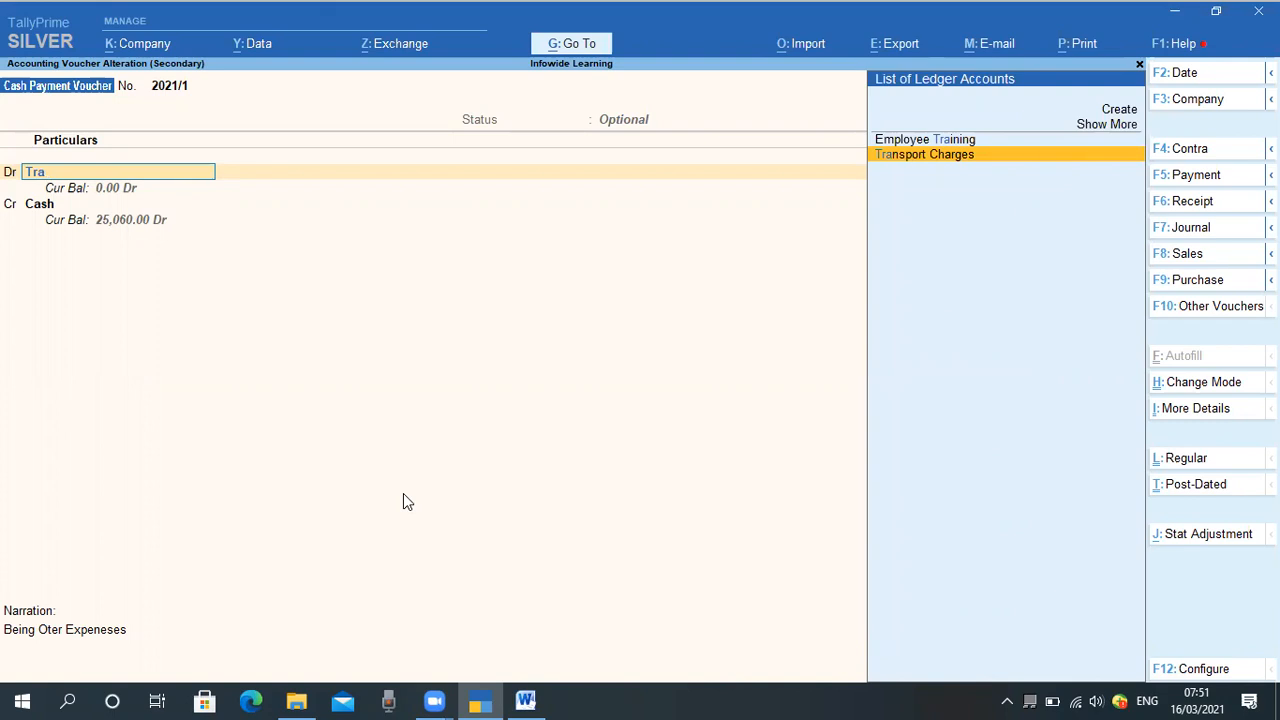
pyautogui.press('Return')
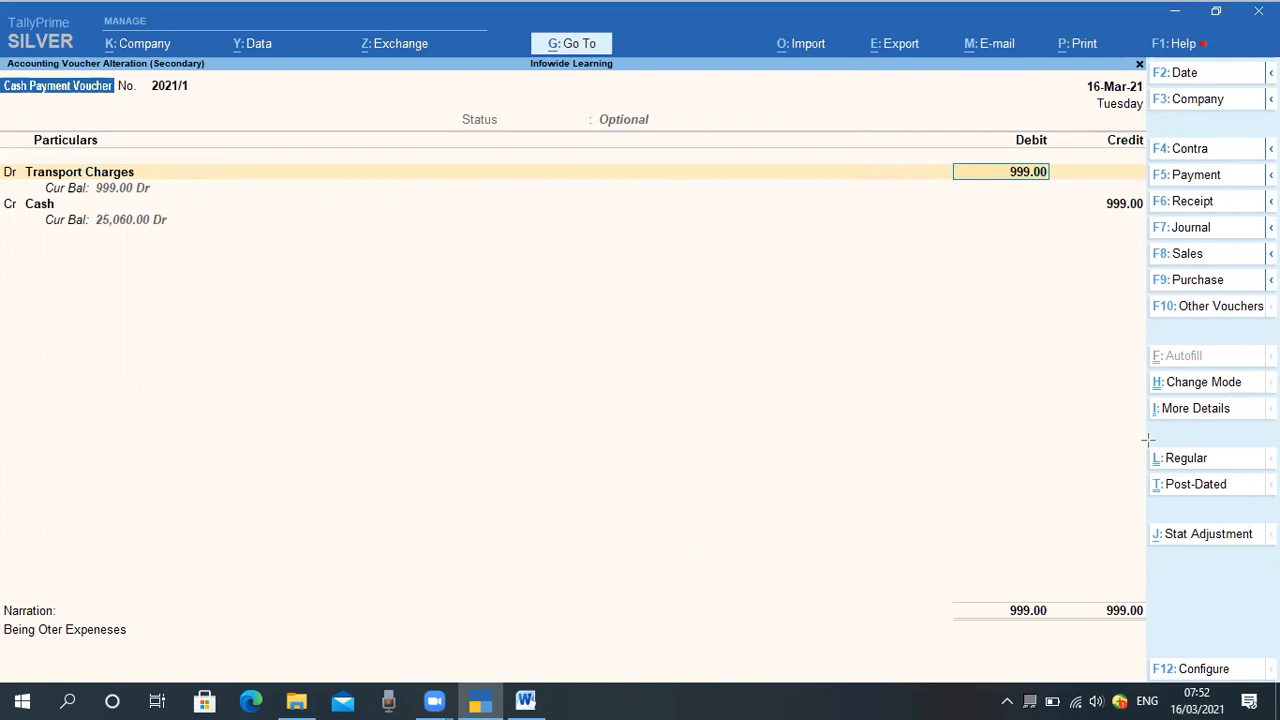
# Step: Switch the cash payment voucher's status to regular and back to optional, and examine its status line
pyautogui.click(1252, 468)
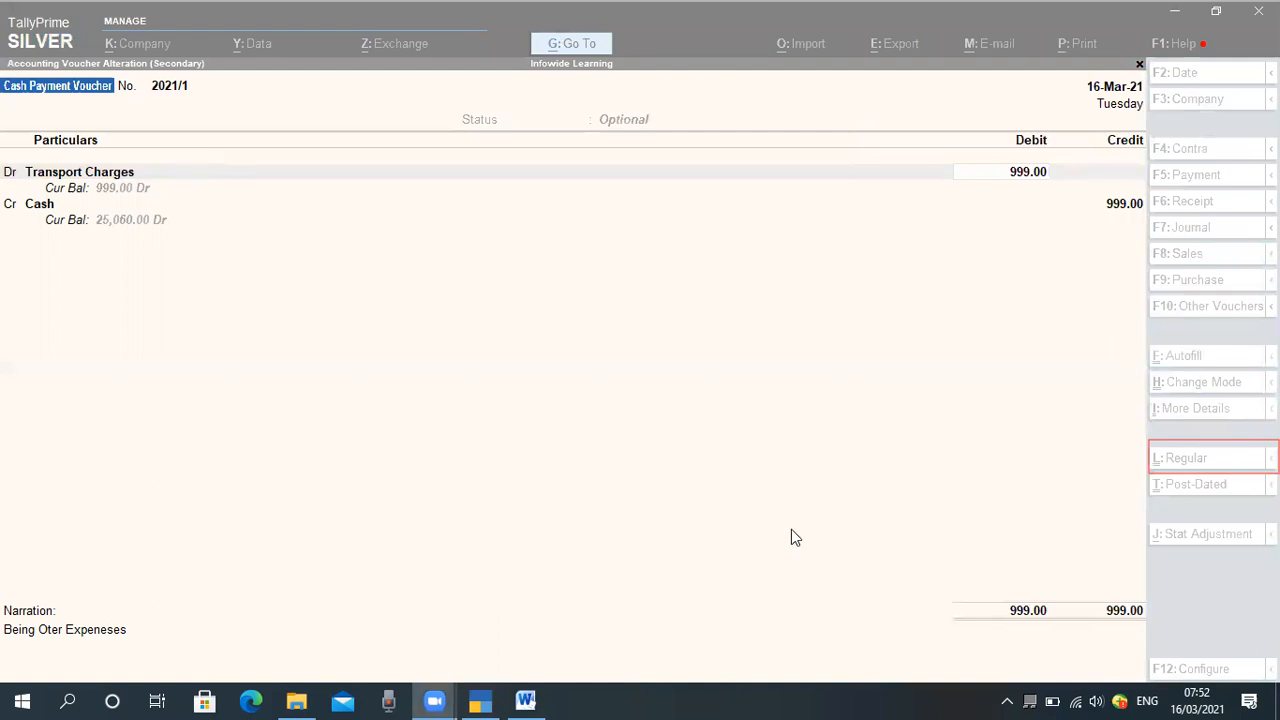
pyautogui.click(559, 575)
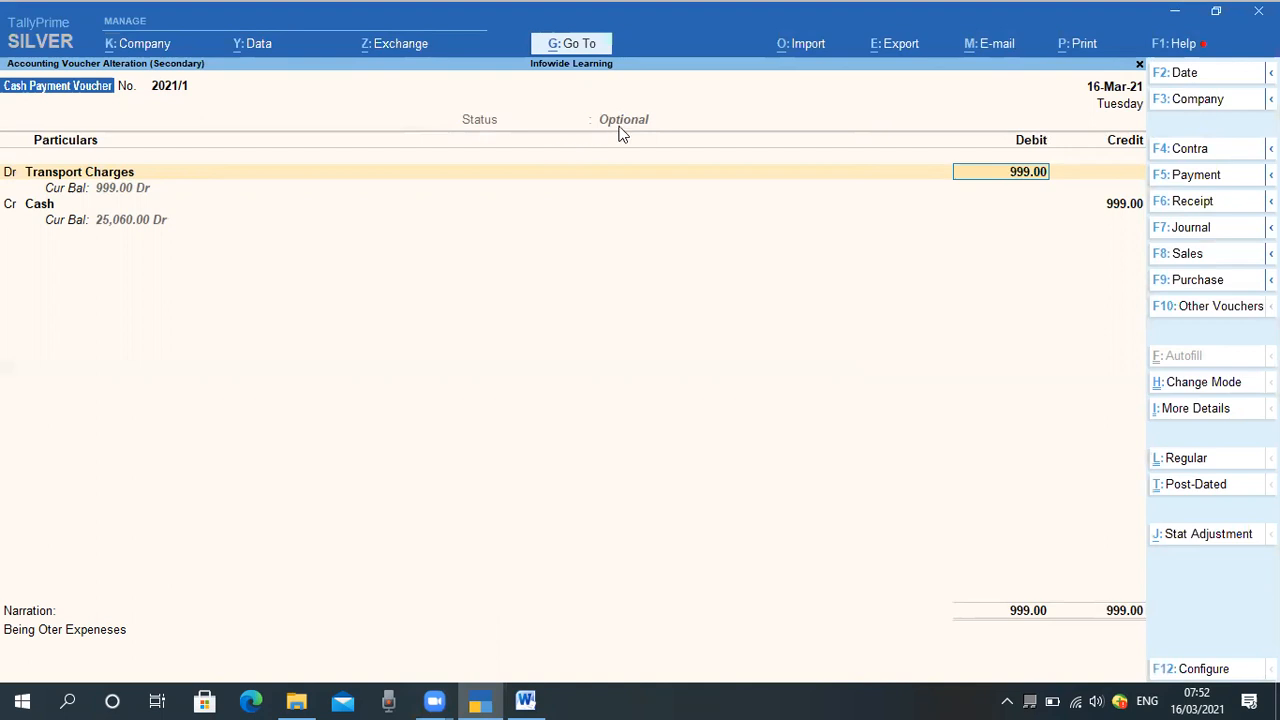
pyautogui.click(1220, 463)
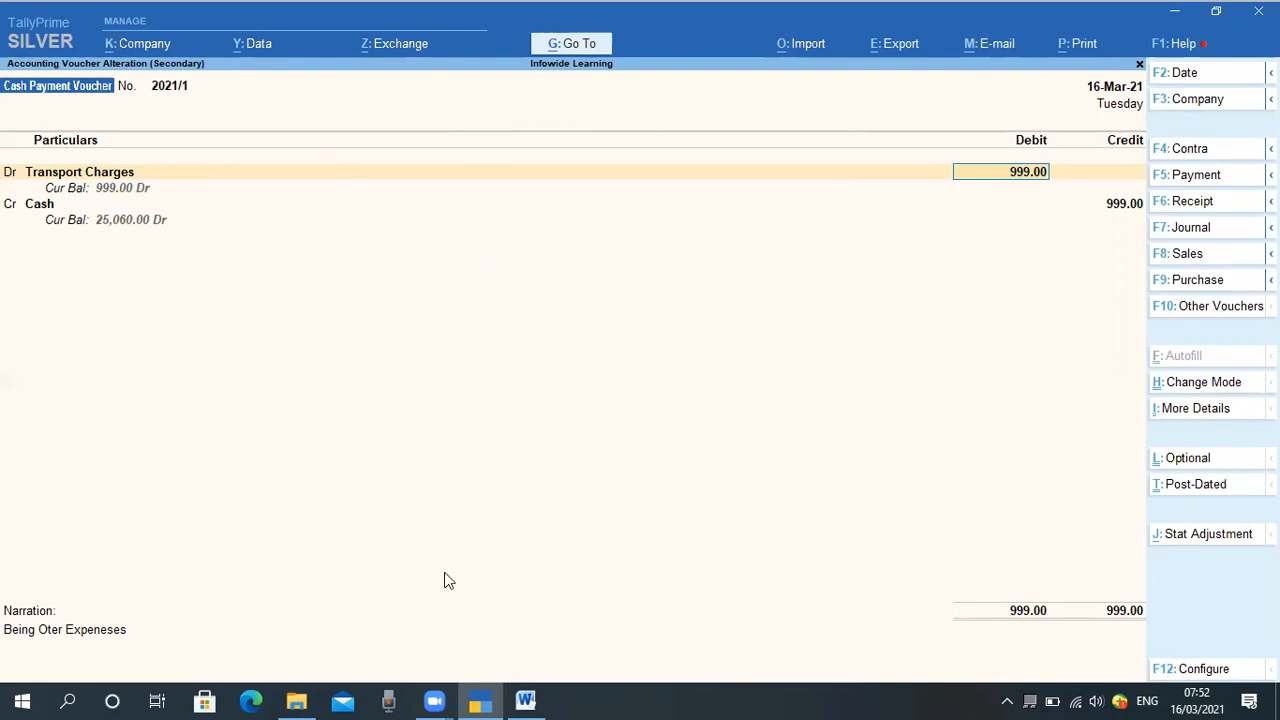
pyautogui.click(1200, 468)
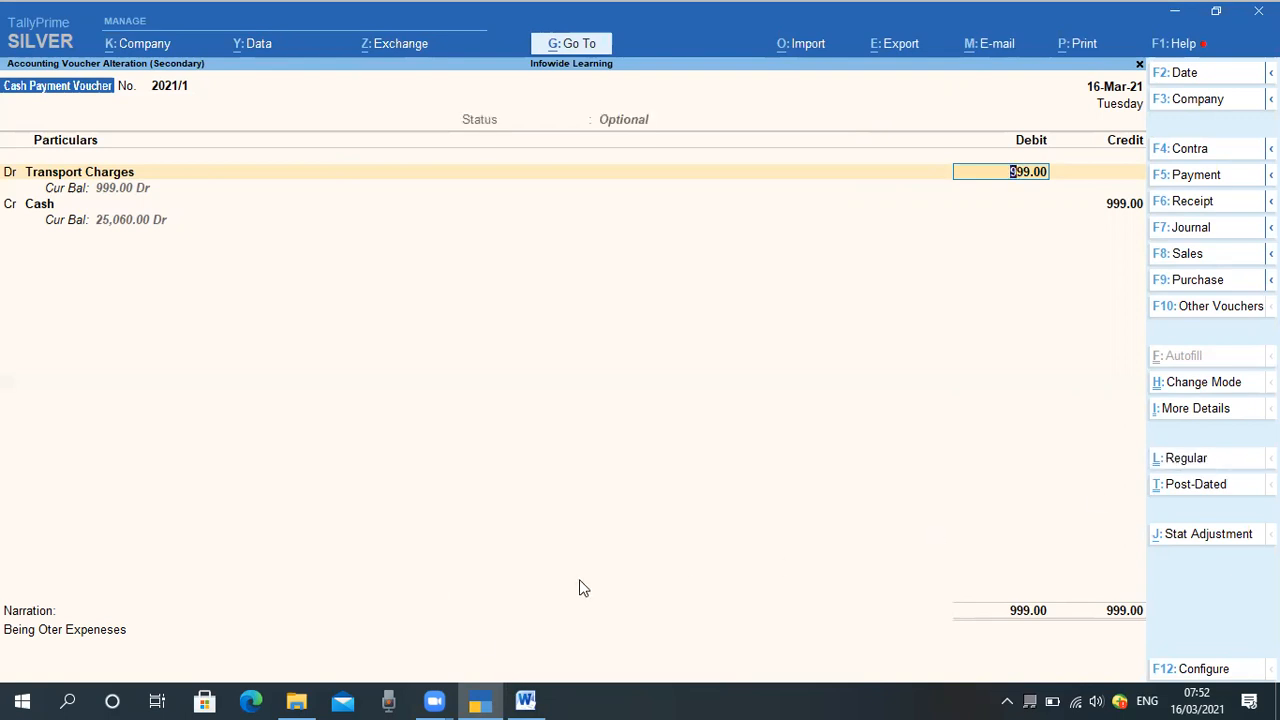
pyautogui.moveTo(452, 100)
pyautogui.mouseDown()
pyautogui.moveTo(617, 150)
pyautogui.moveTo(665, 141)
pyautogui.mouseUp()
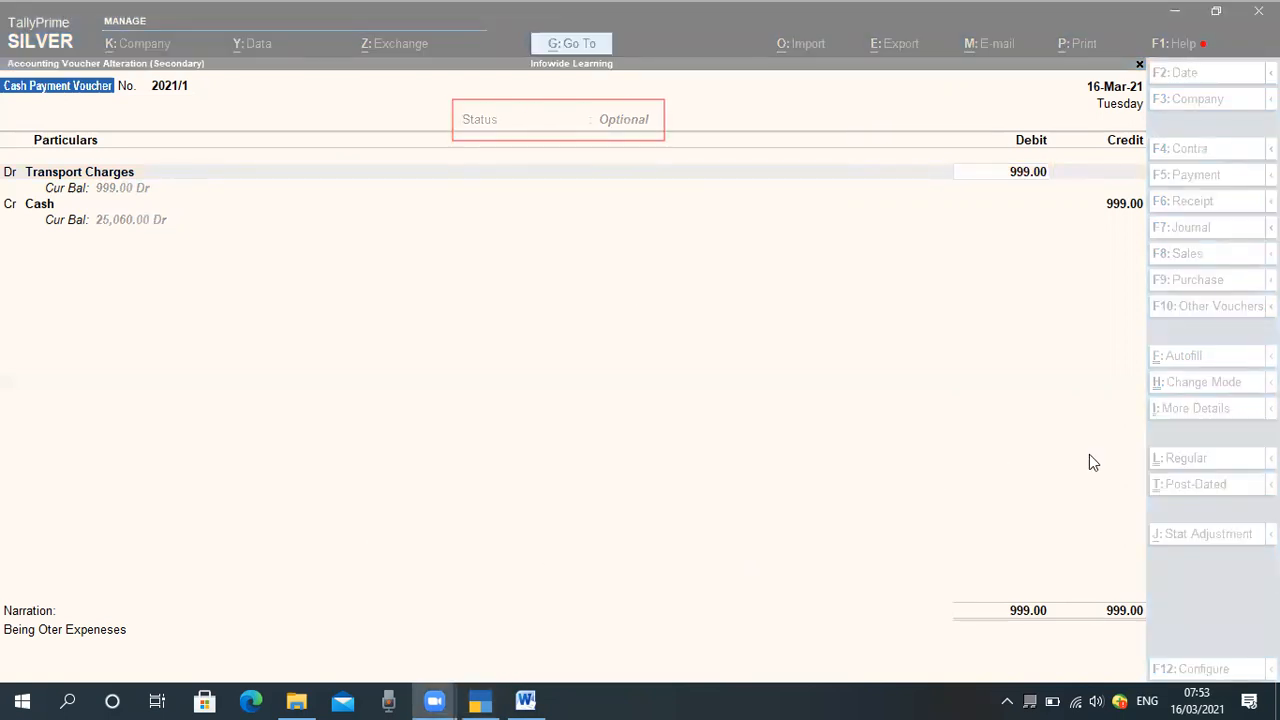
pyautogui.click(1038, 472)
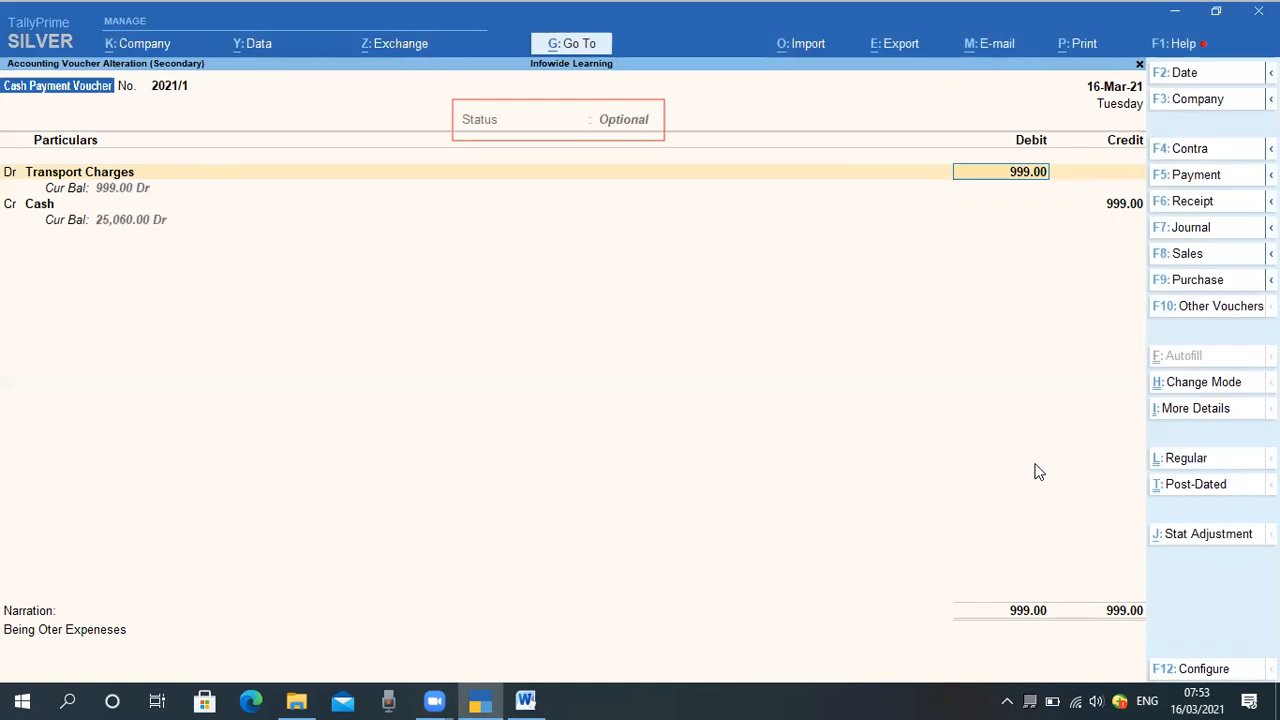
# Step: Convert the optional Transport Charges voucher to a regular one and accept the alteration, keeping its amounts and narration
pyautogui.click(1176, 468)
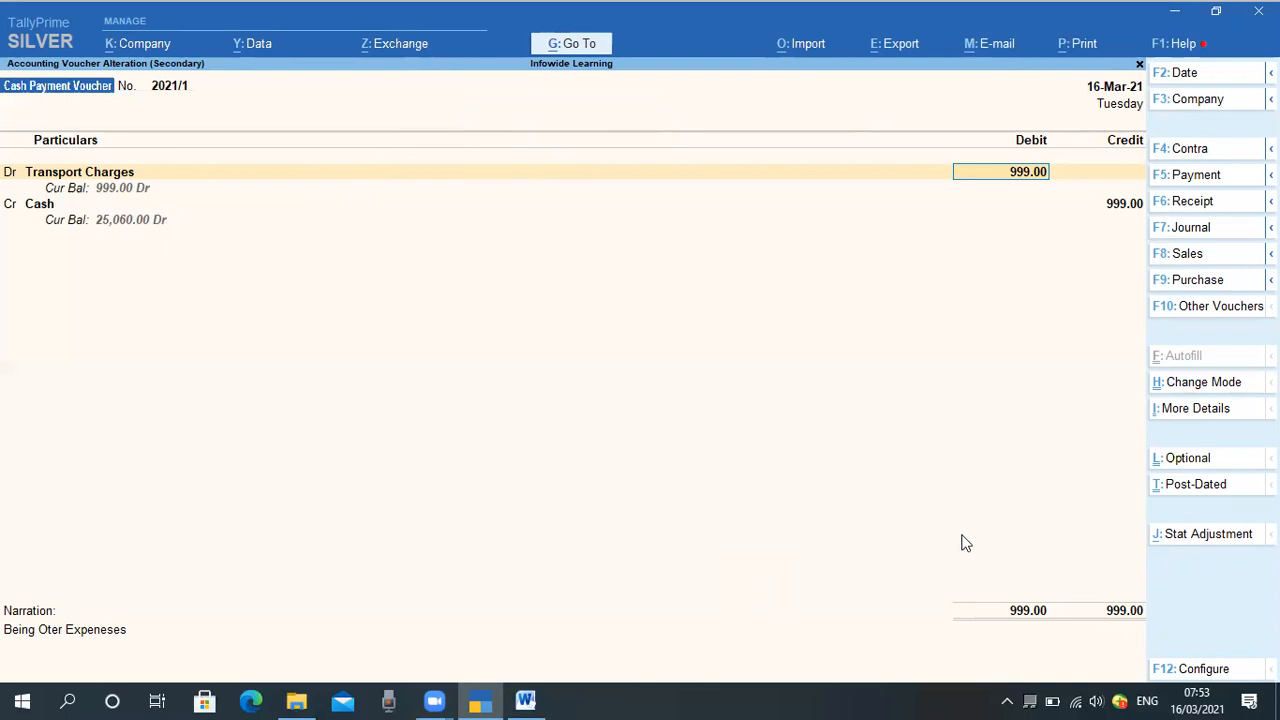
pyautogui.press('Return')
pyautogui.press('Return')
pyautogui.press('Return')
pyautogui.press('Return')
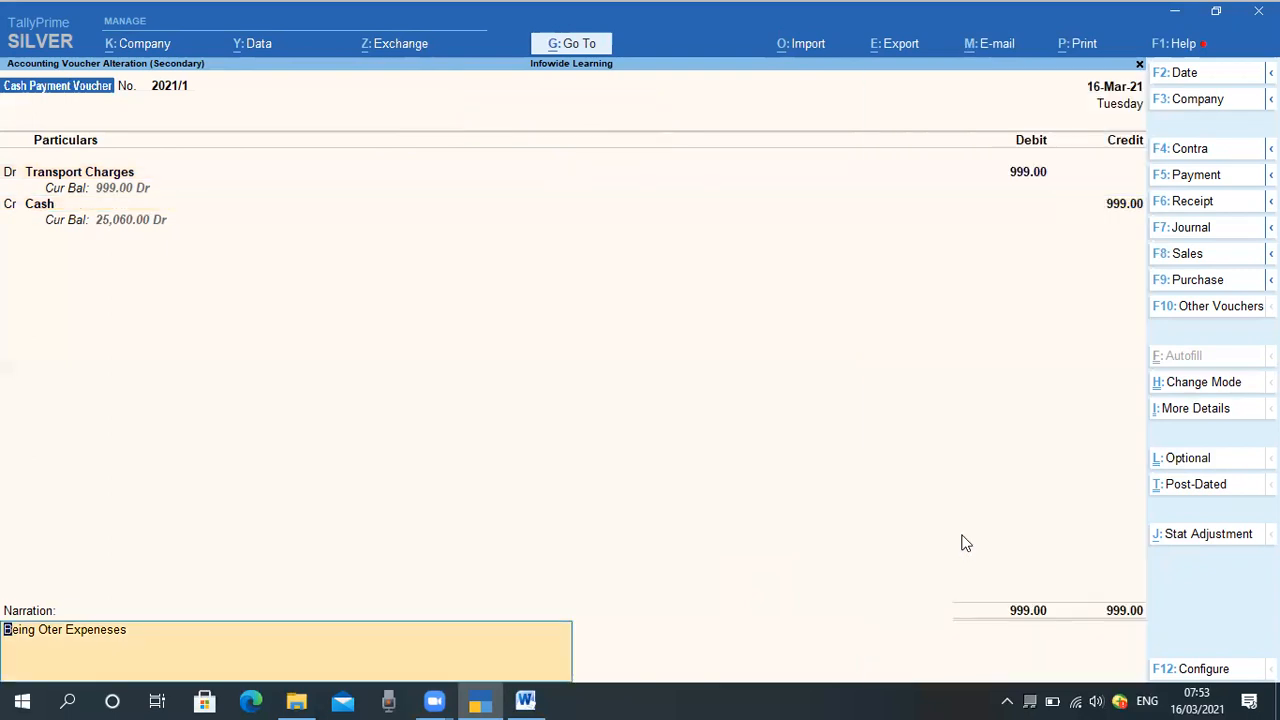
pyautogui.press('Return')
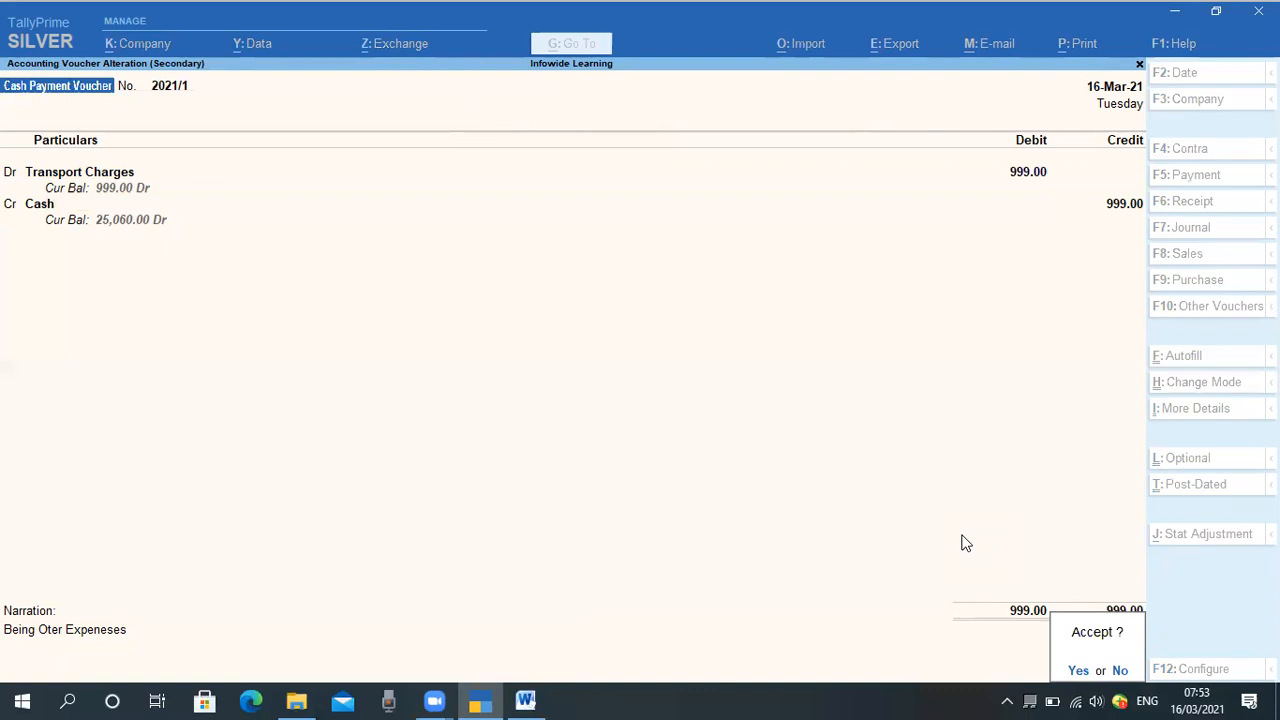
pyautogui.press('y')
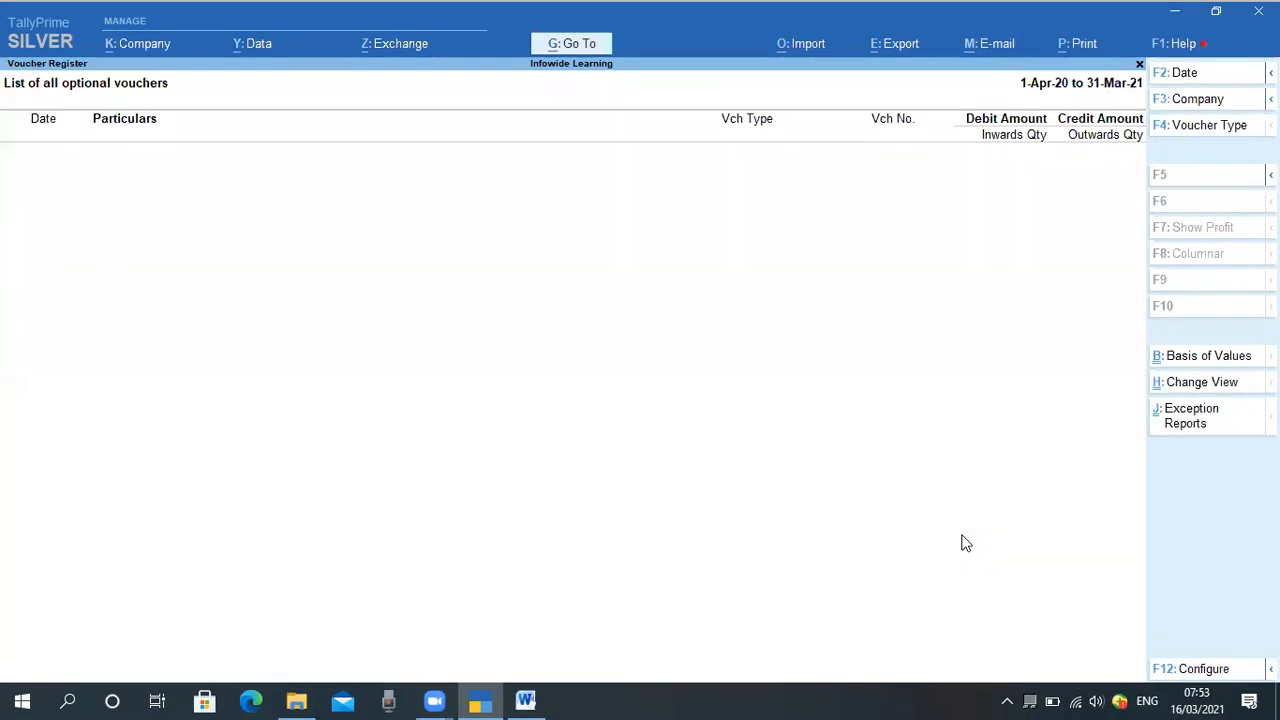
# Step: Reopen the register of optional vouchers from the Exception Reports and examine its entries and period
pyautogui.press('Escape')
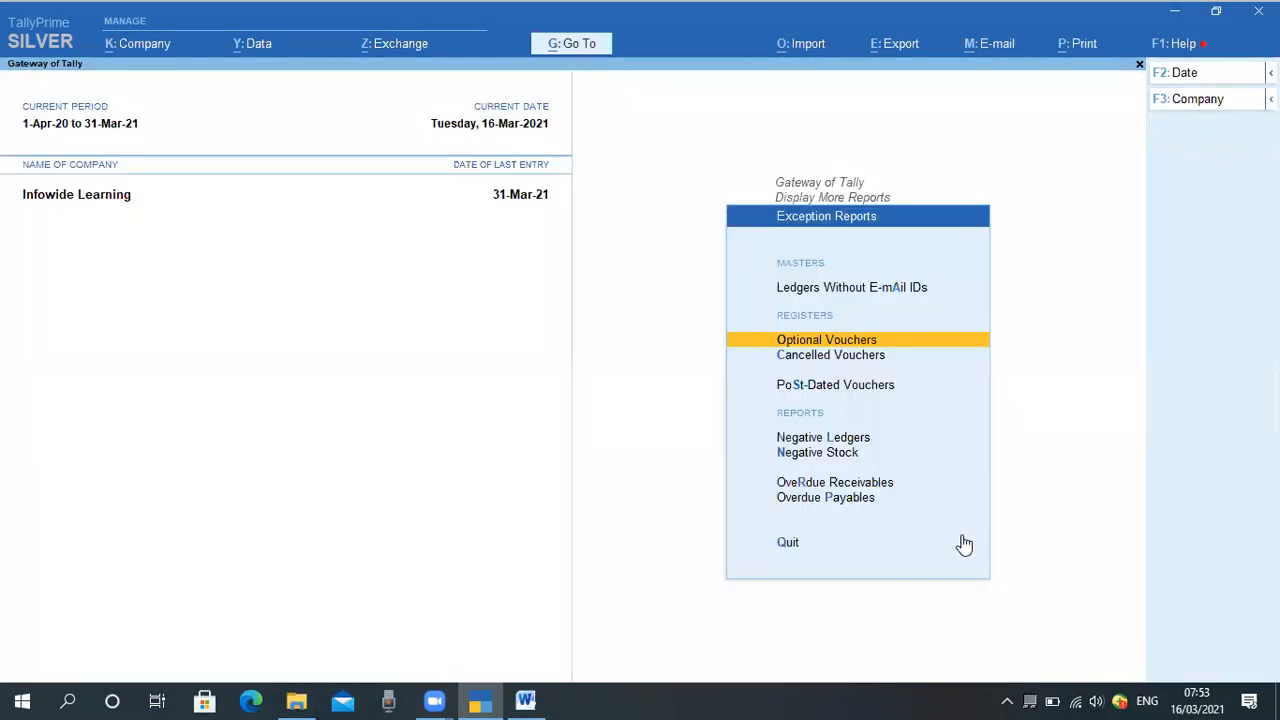
pyautogui.press('Return')
pyautogui.press('Escape')
pyautogui.press('Return')
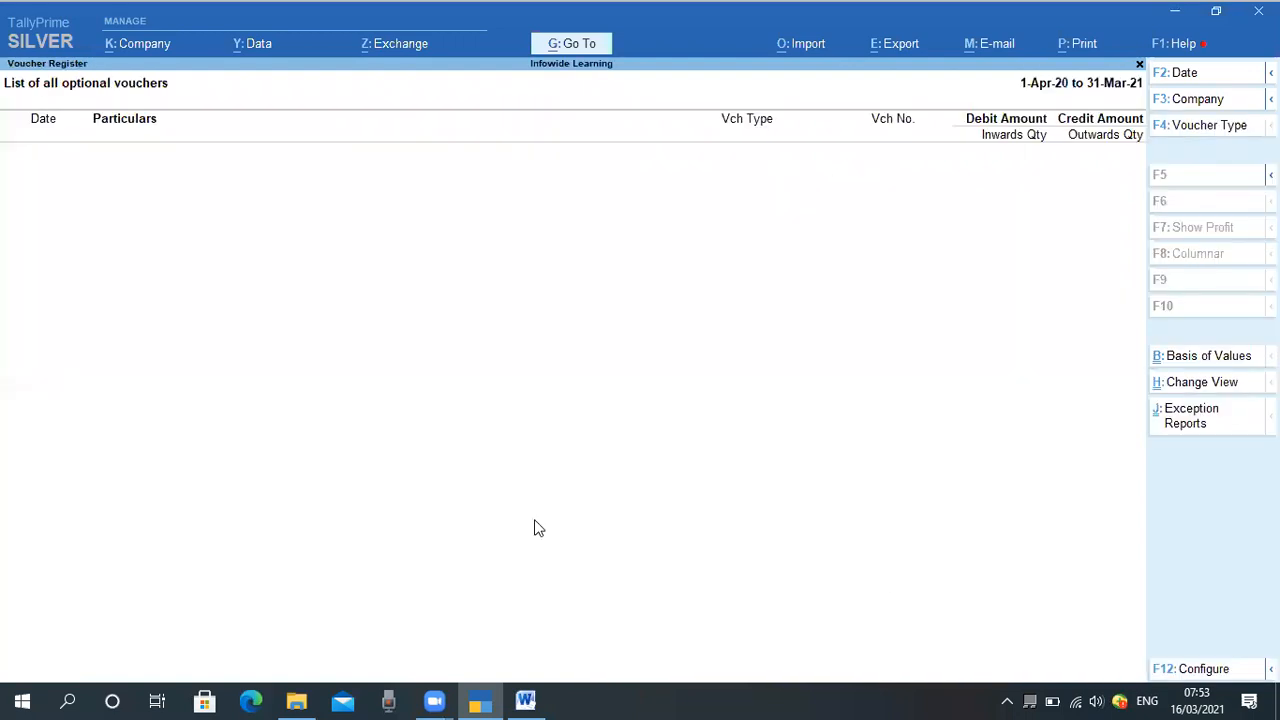
pyautogui.moveTo(1005, 65)
pyautogui.mouseDown()
pyautogui.moveTo(1036, 85)
pyautogui.moveTo(1145, 98)
pyautogui.mouseUp()
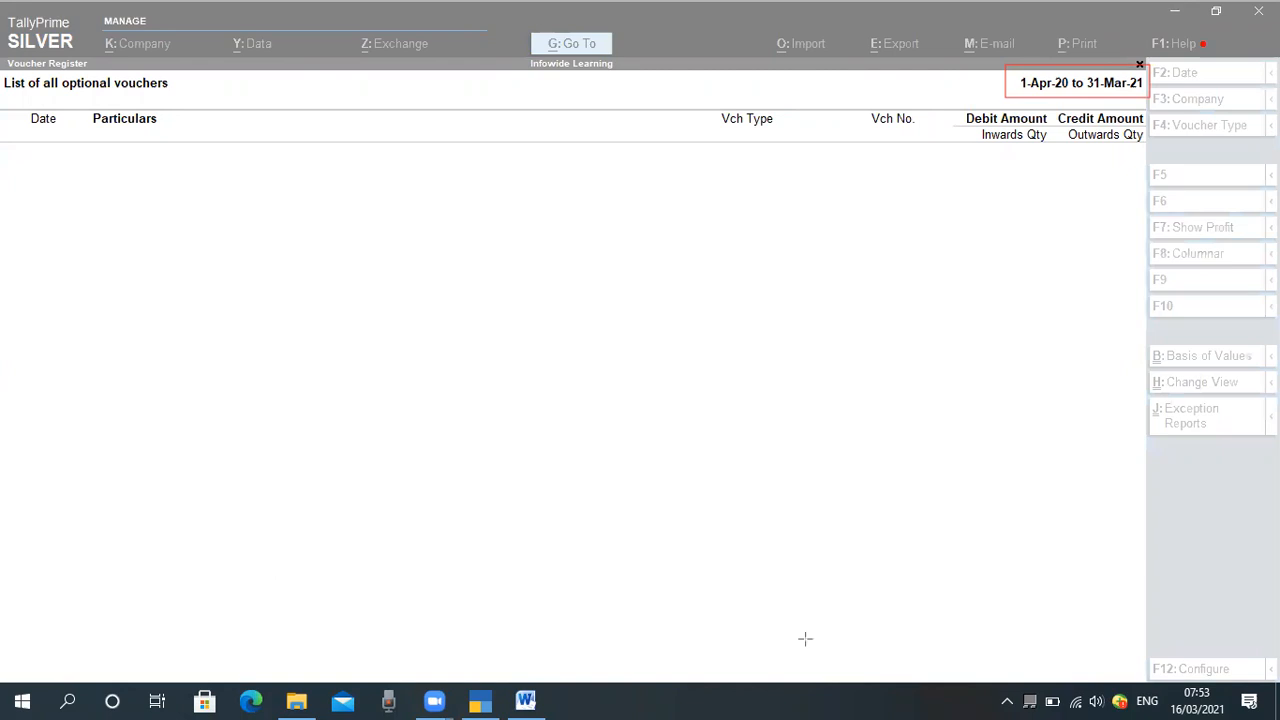
# Step: Leave the register for the Gateway of Tally and check the Other Expenses ledger vouchers in the account books
pyautogui.press('Escape')
pyautogui.press('Escape')
pyautogui.press('Escape')
pyautogui.press('Escape')
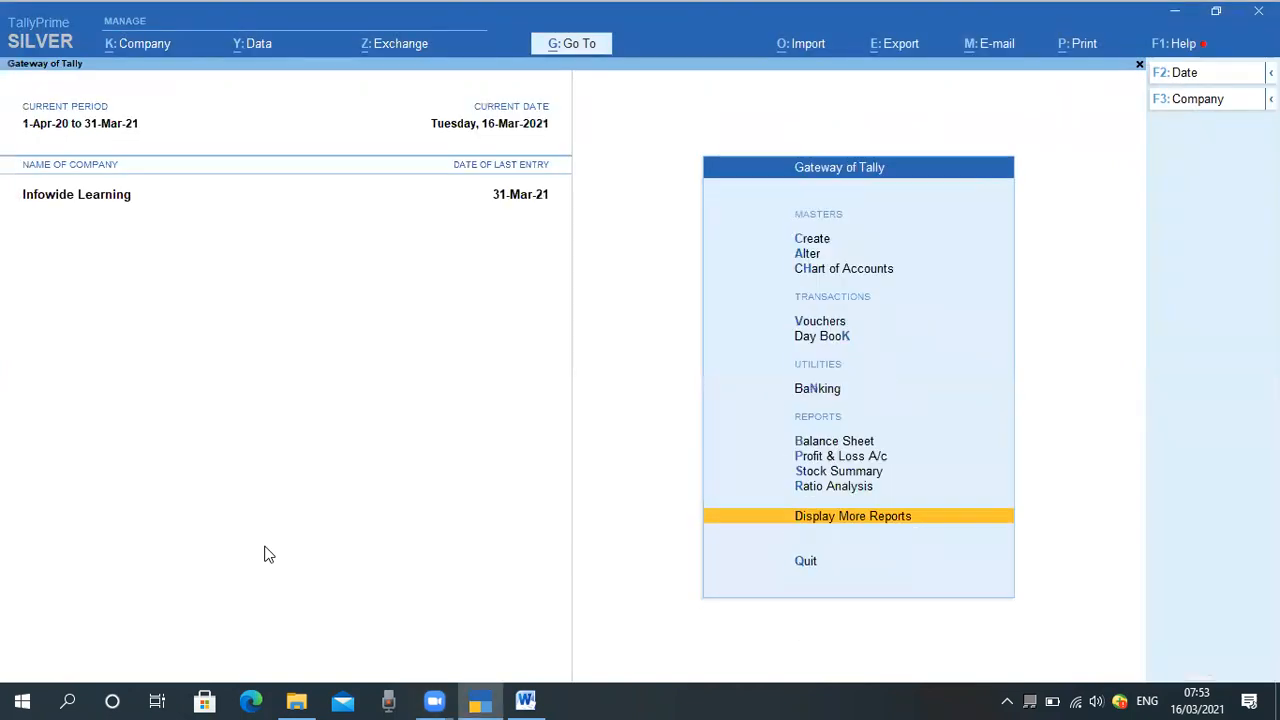
pyautogui.press('Escape')
pyautogui.press('Escape')
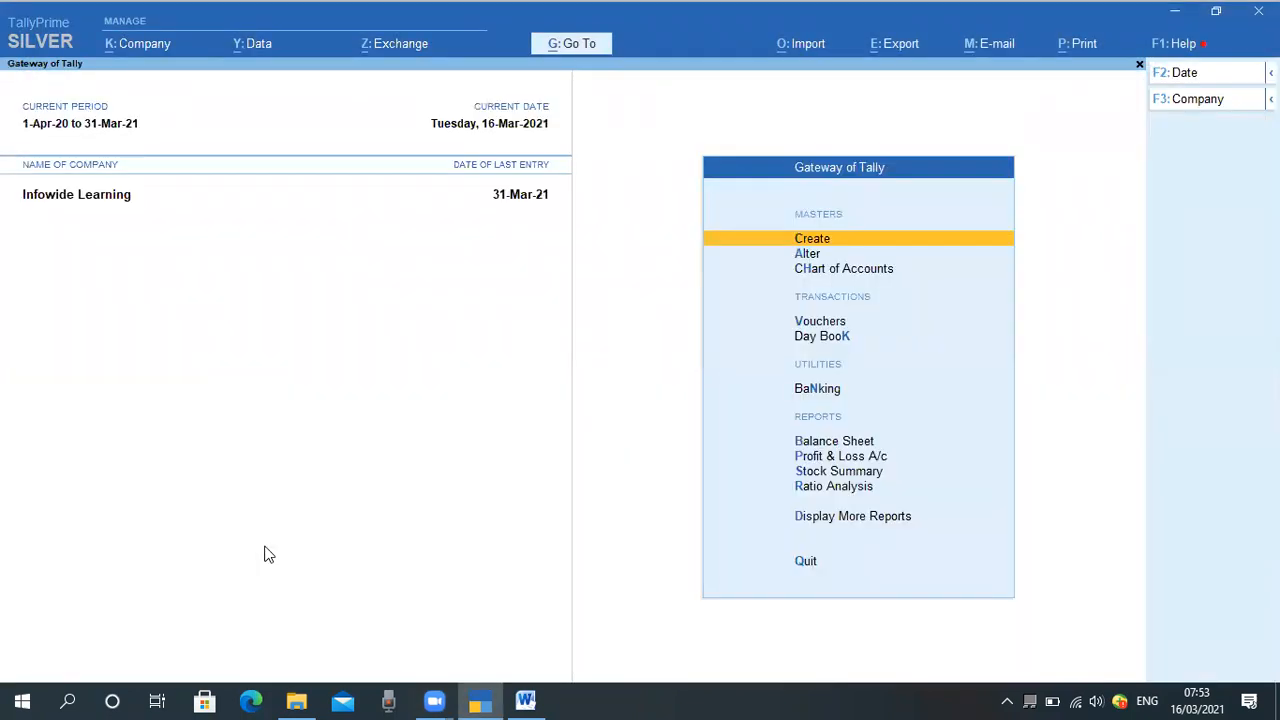
pyautogui.write('dal')
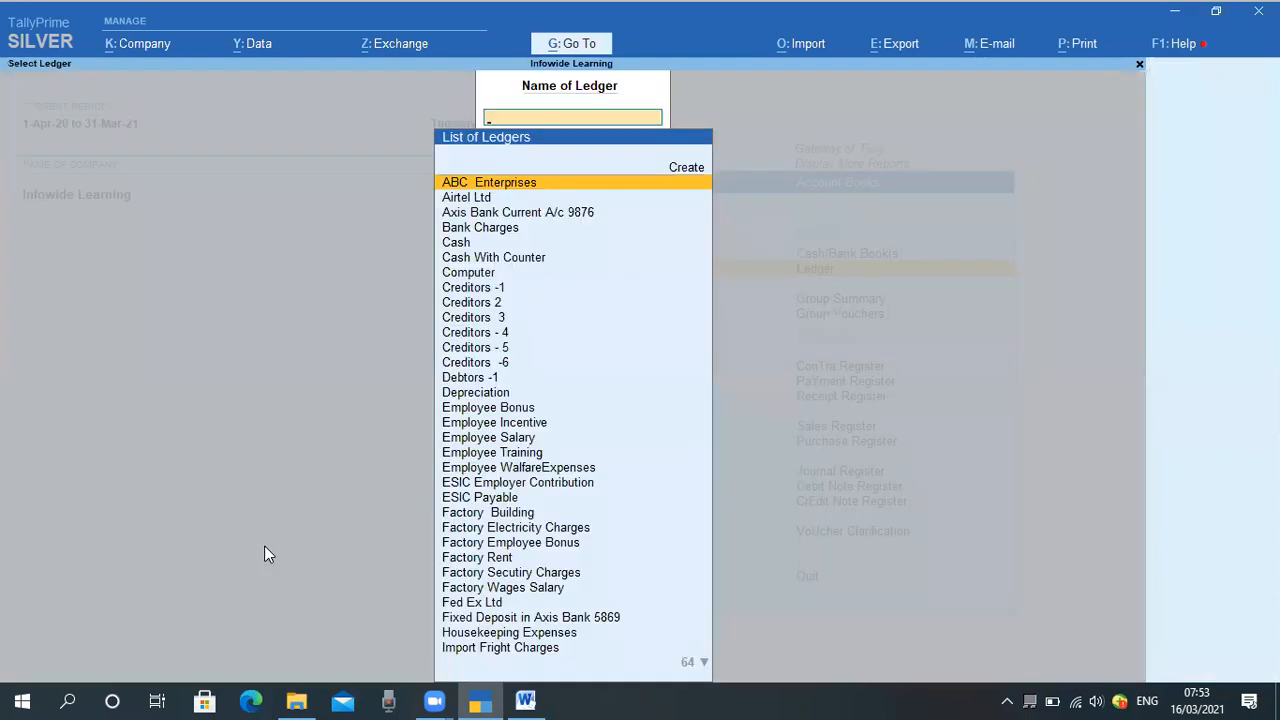
pyautogui.write('Other')
pyautogui.press('Return')
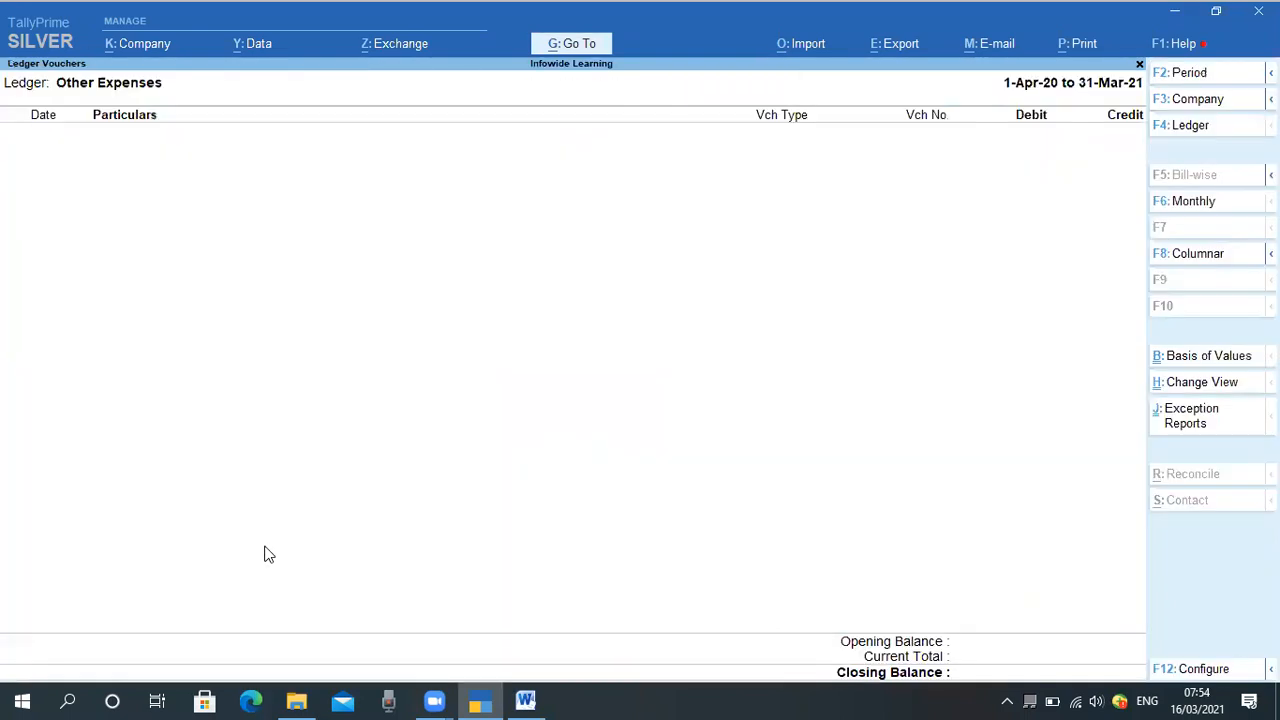
pyautogui.press('Escape')
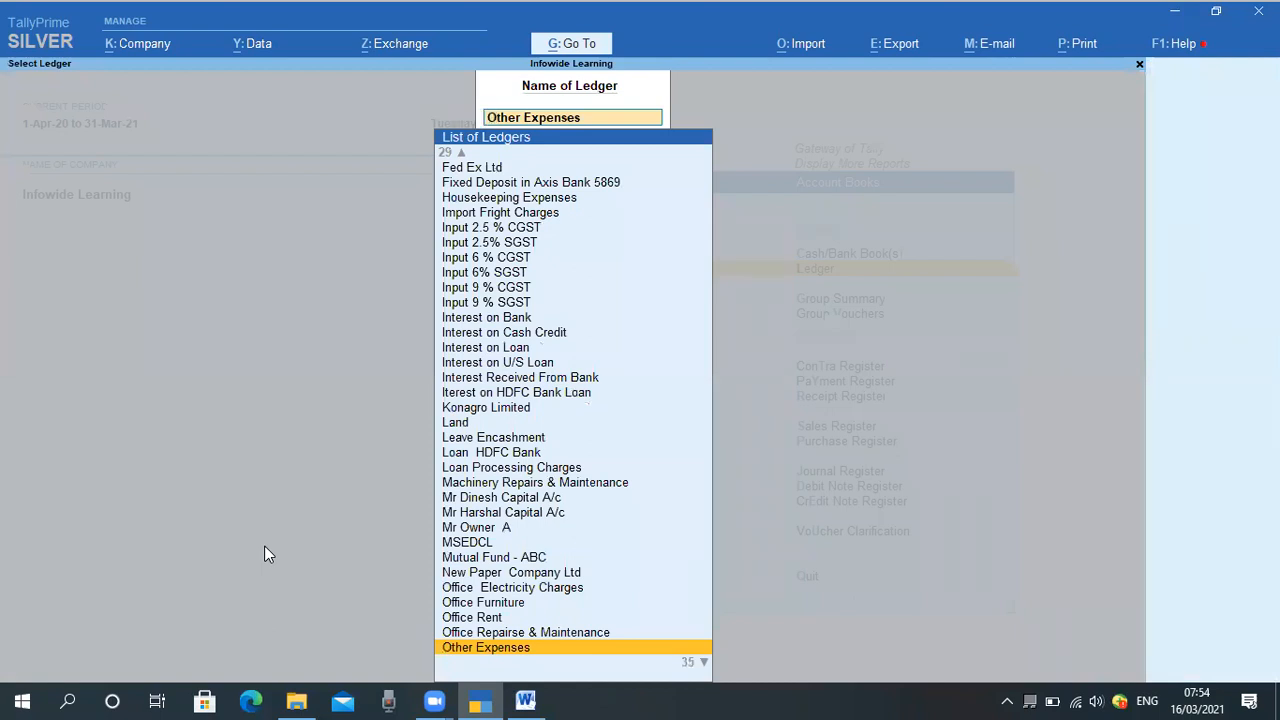
# Step: View the Transport Charges ledger with its monthly summary, and open its cash payment voucher for review without changing it
pyautogui.write('Tra')
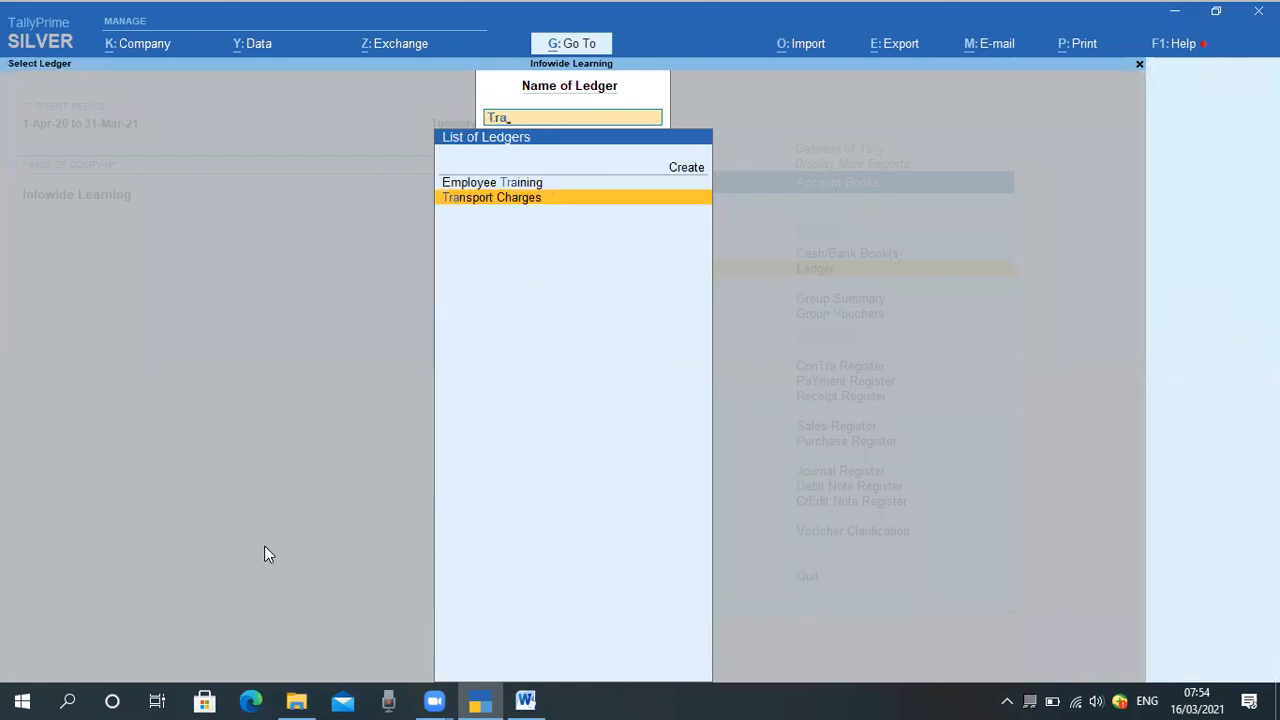
pyautogui.press('Return')
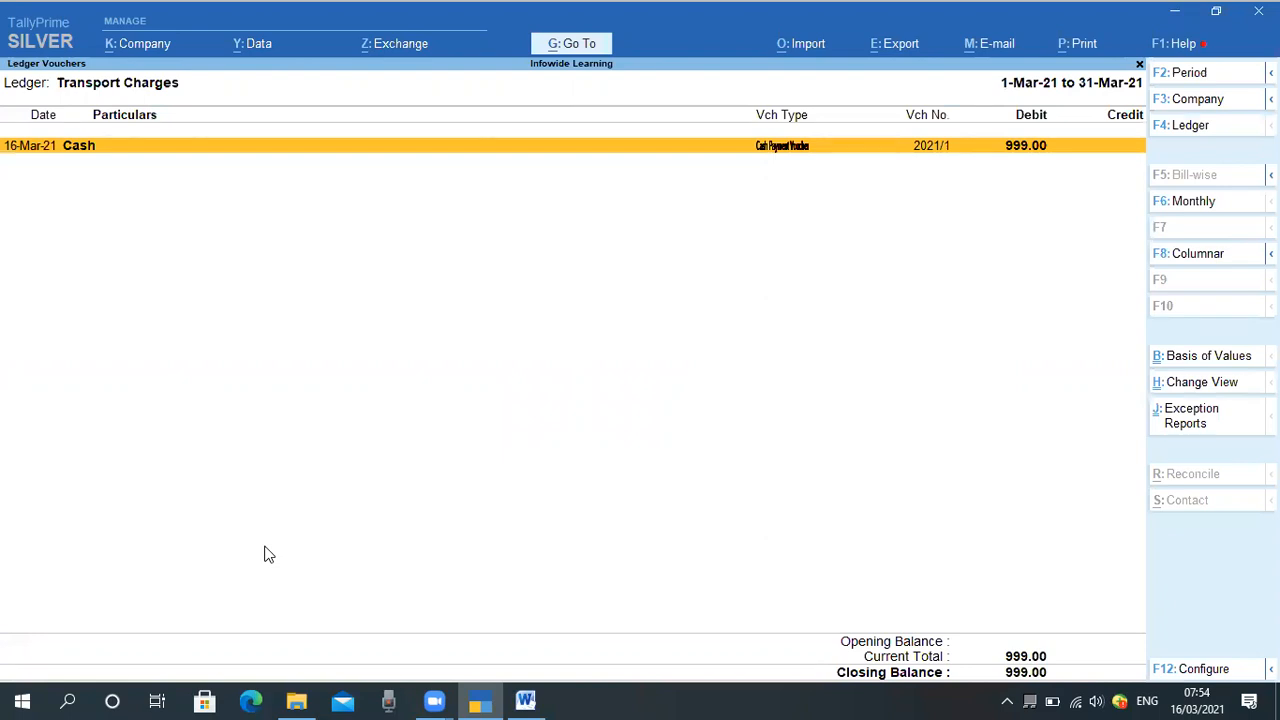
pyautogui.press('F6')
pyautogui.press('Return')
pyautogui.press('Return')
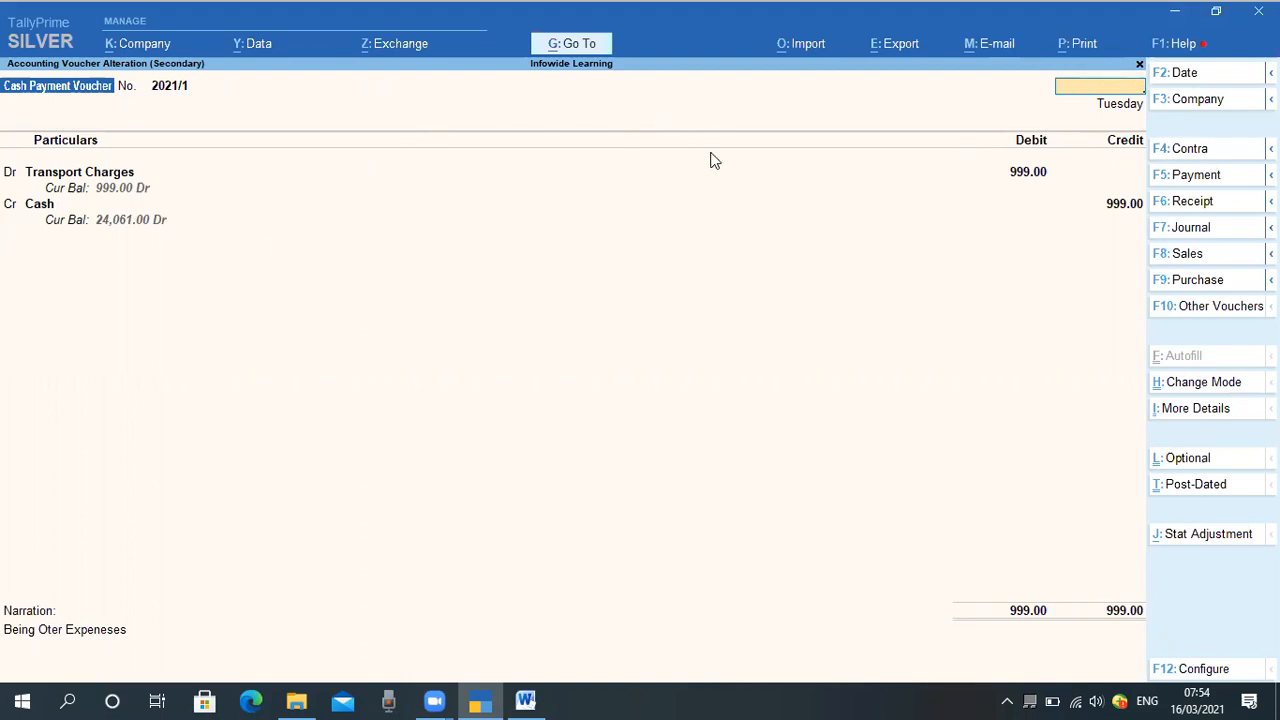
pyautogui.press('Escape')
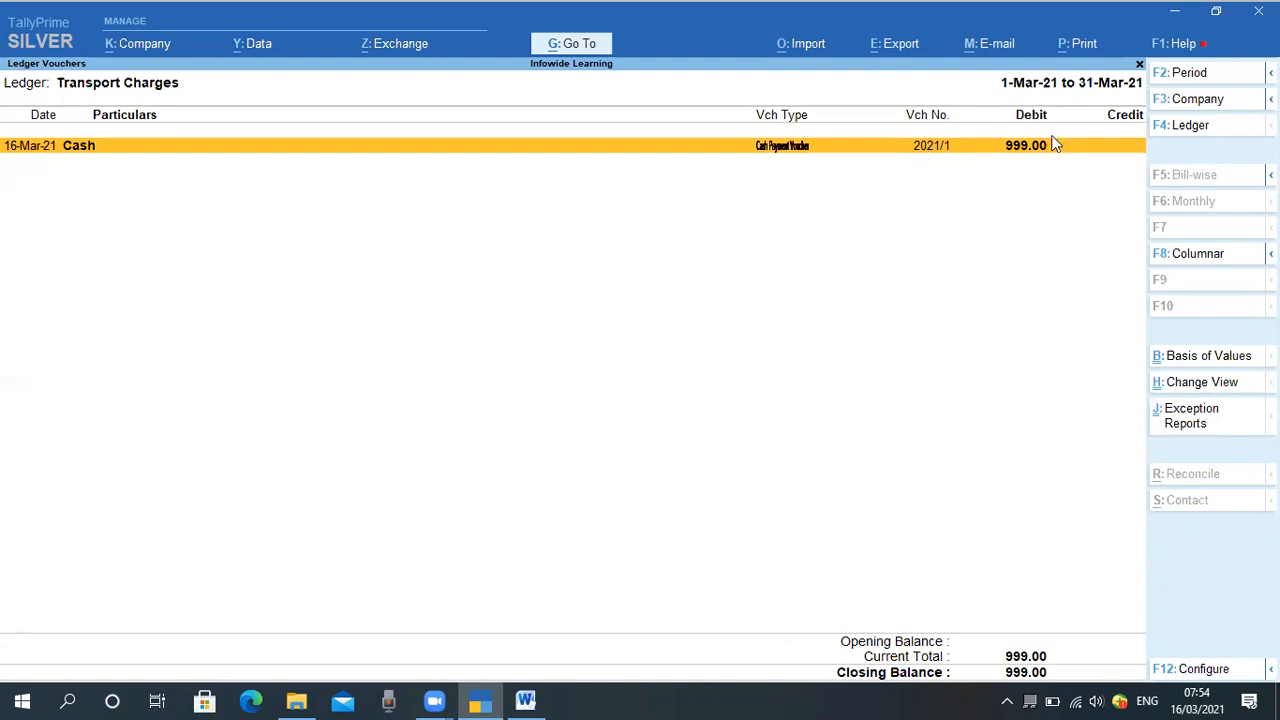
pyautogui.press('Escape')
pyautogui.press('Return')
pyautogui.press('Escape')
pyautogui.press('Escape')
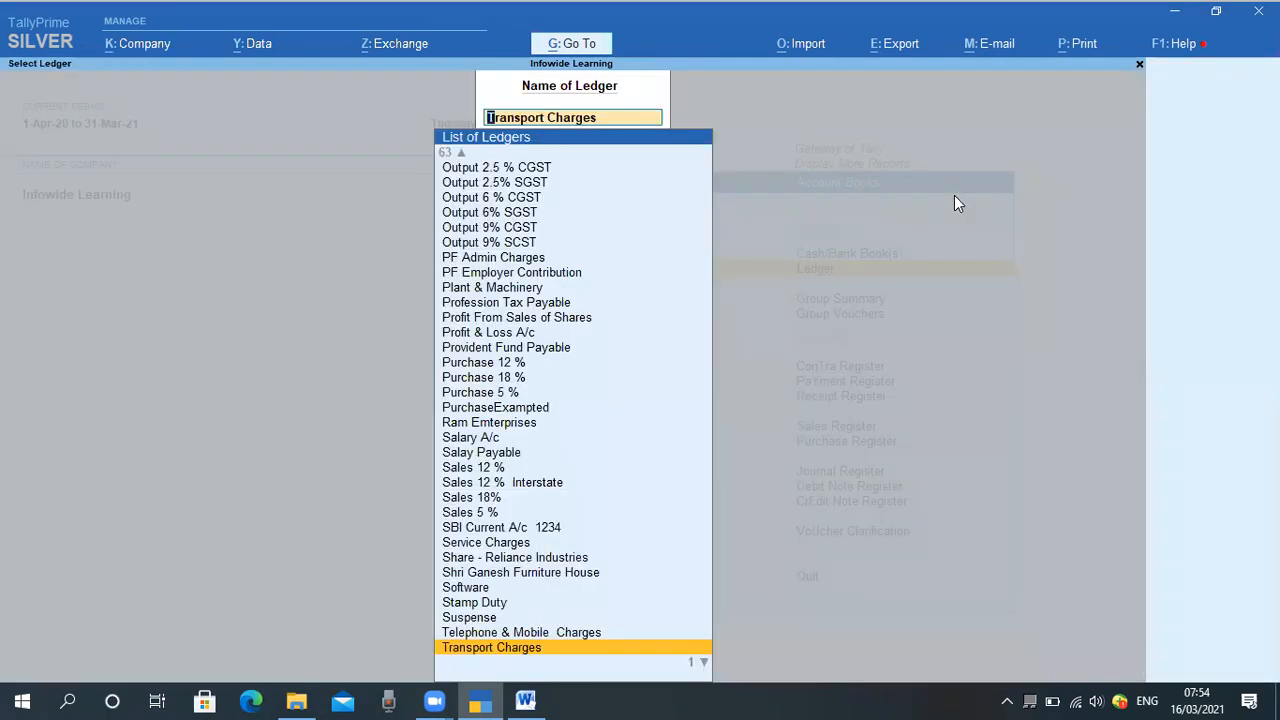
# Step: Display the Cash ledger vouchers and examine the Transport Charges entry dated 16-Mar-21
pyautogui.write('Cash')
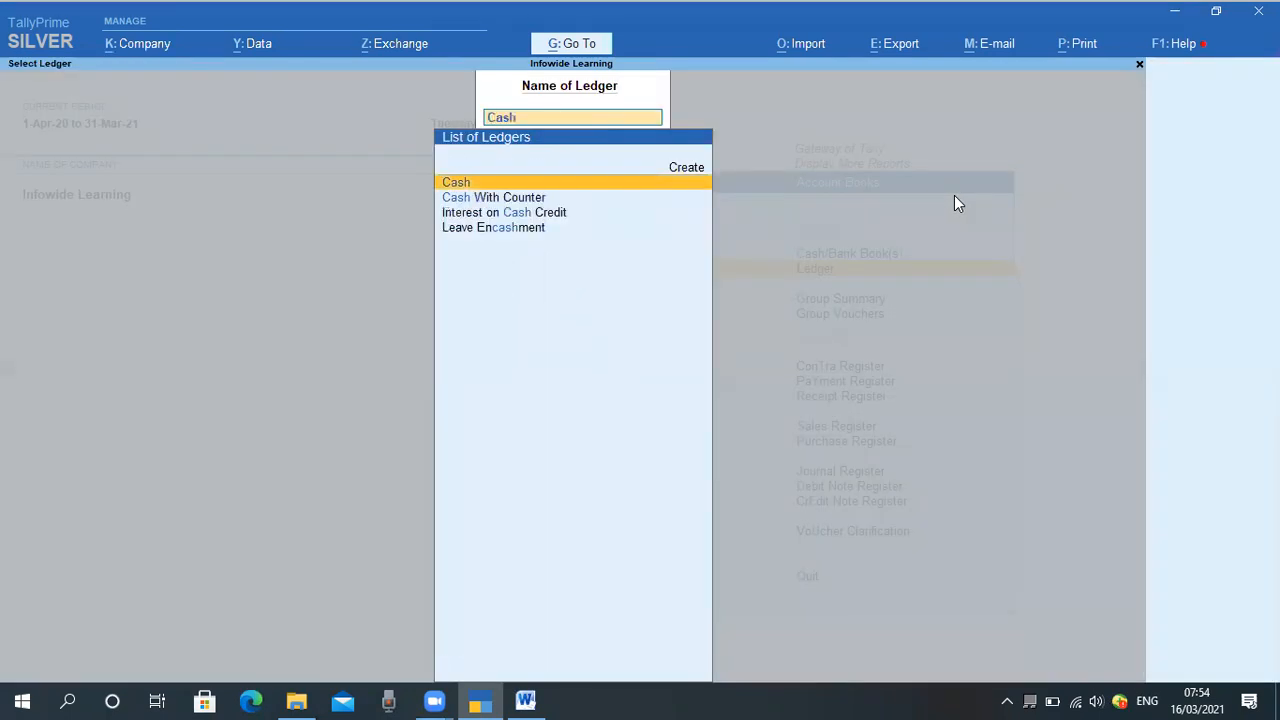
pyautogui.press('Return')
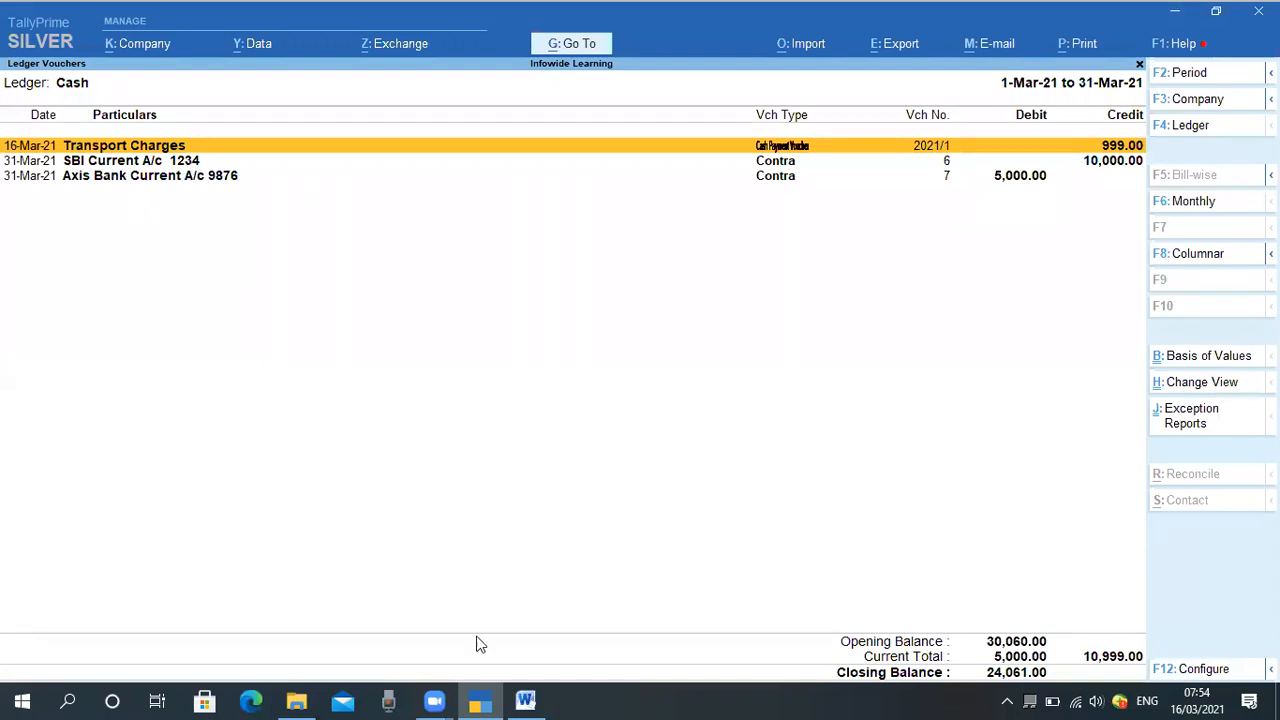
pyautogui.moveTo(6, 124)
pyautogui.mouseDown()
pyautogui.moveTo(626, 140)
pyautogui.moveTo(1155, 180)
pyautogui.moveTo(1144, 154)
pyautogui.mouseUp()
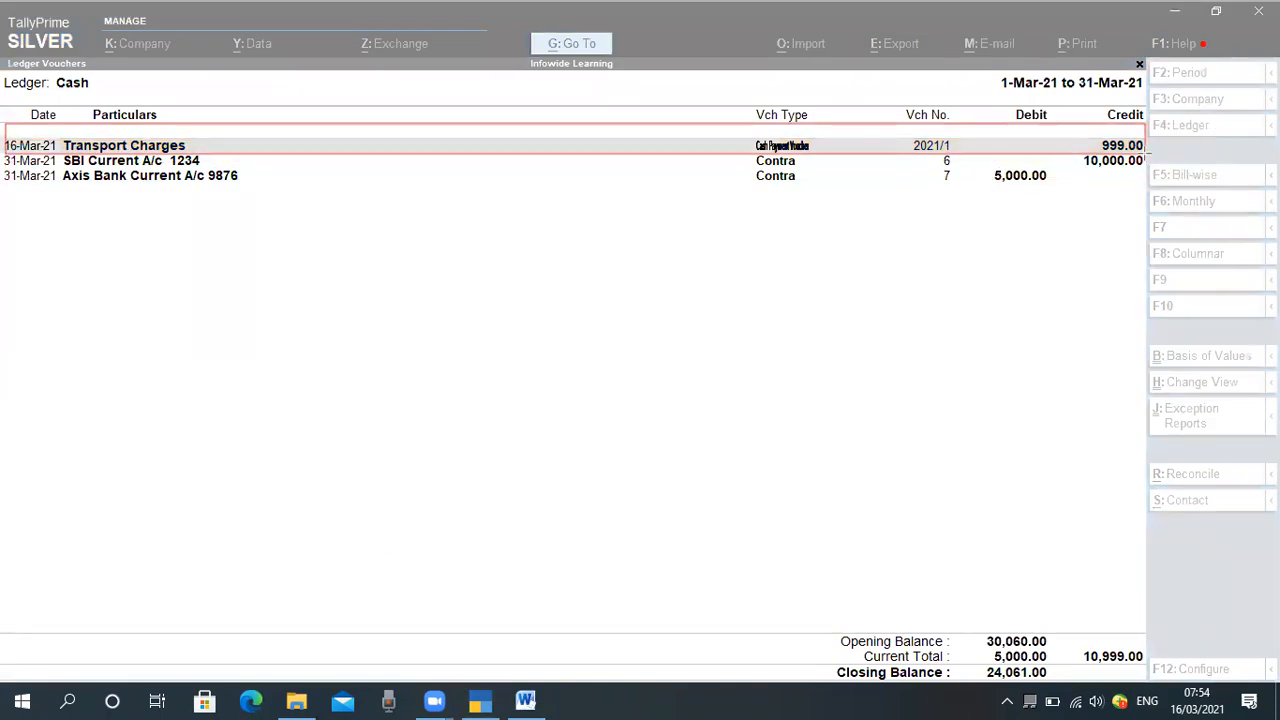
pyautogui.click(803, 645)
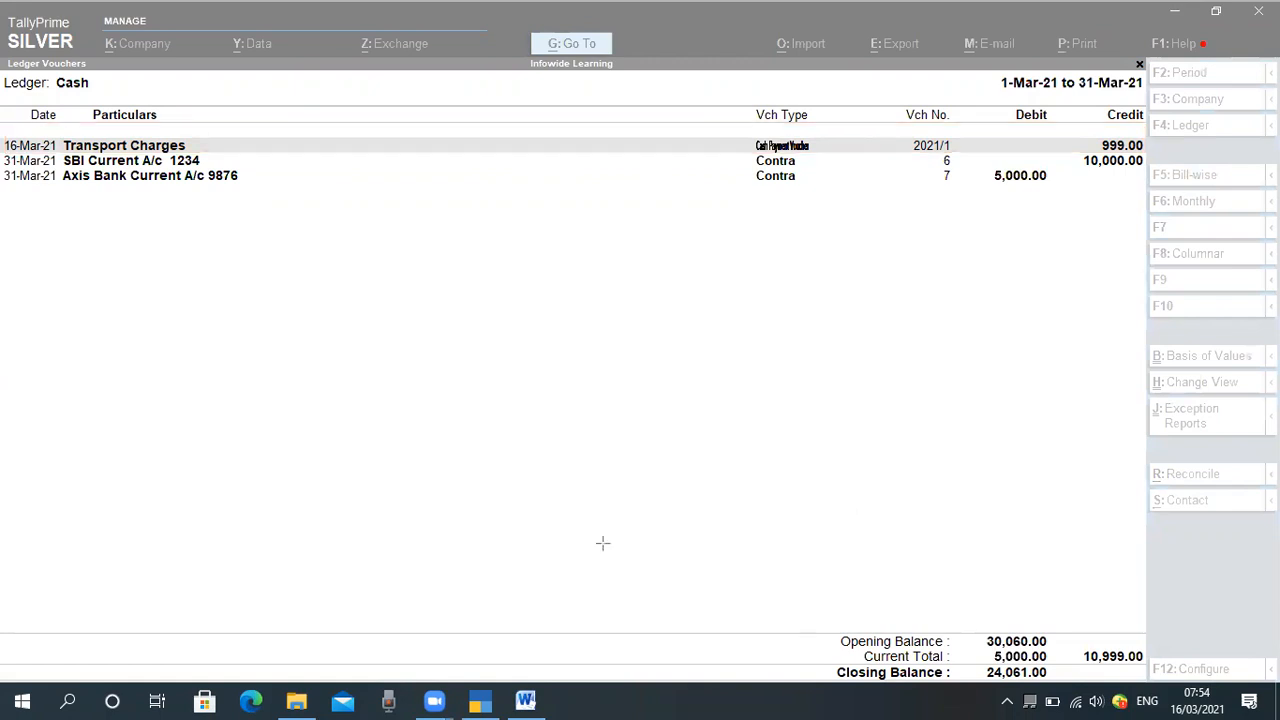
pyautogui.click(289, 537)
# Step: Close the Cash ledger and report menus back to the Gateway of Tally, declining to quit
pyautogui.press('Escape')
pyautogui.press('Escape')
pyautogui.press('Escape')
pyautogui.press('Escape')
pyautogui.press('Escape')
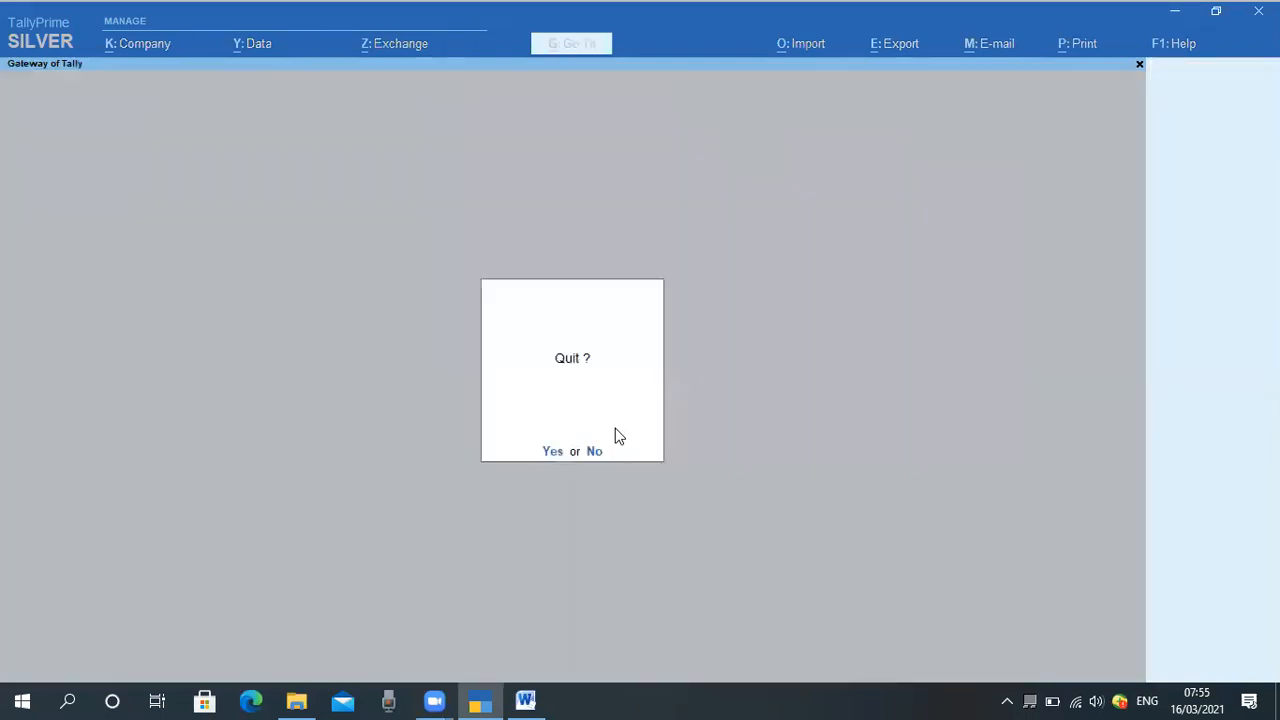
pyautogui.press('n')
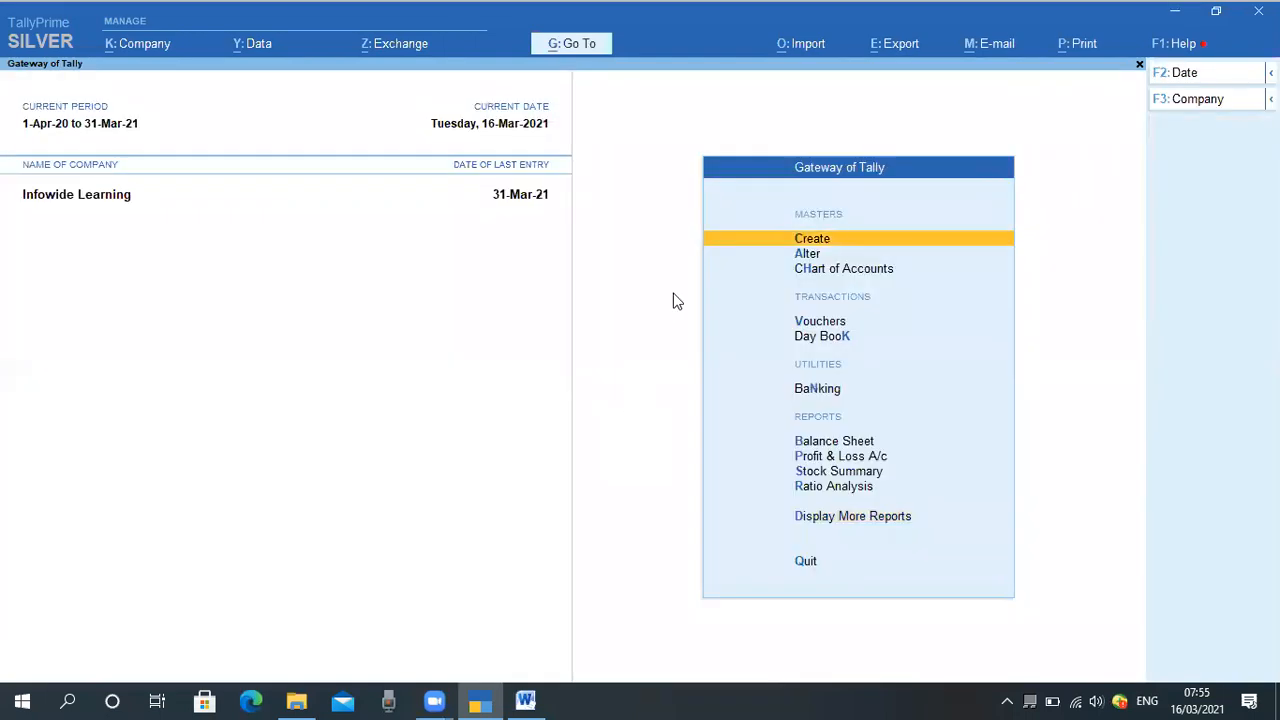